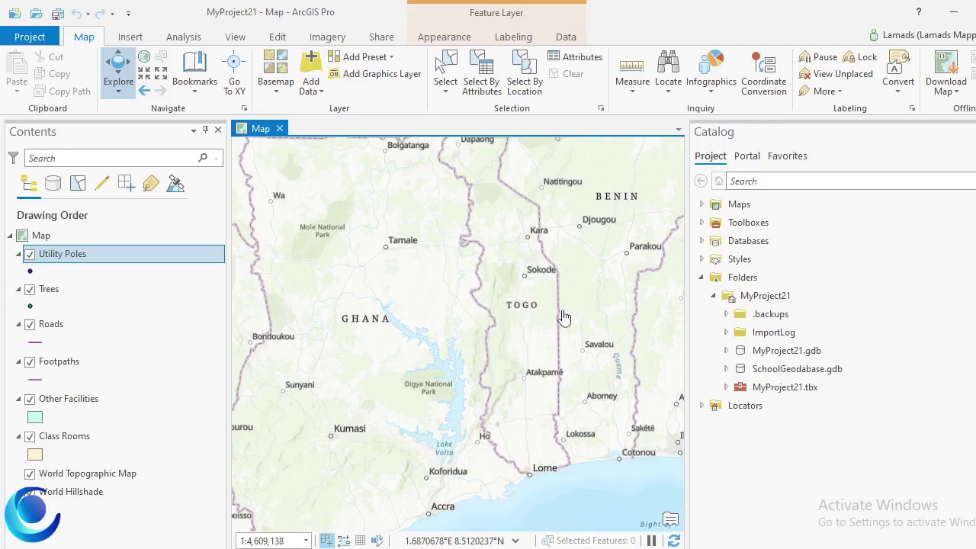
# Step: Add the ClassRooms feature class from SchoolGeodatabase.gdb to the map, and remove that duplicate layer again
pyautogui.moveTo(427, 327); pyautogui.dragTo(528, 336)
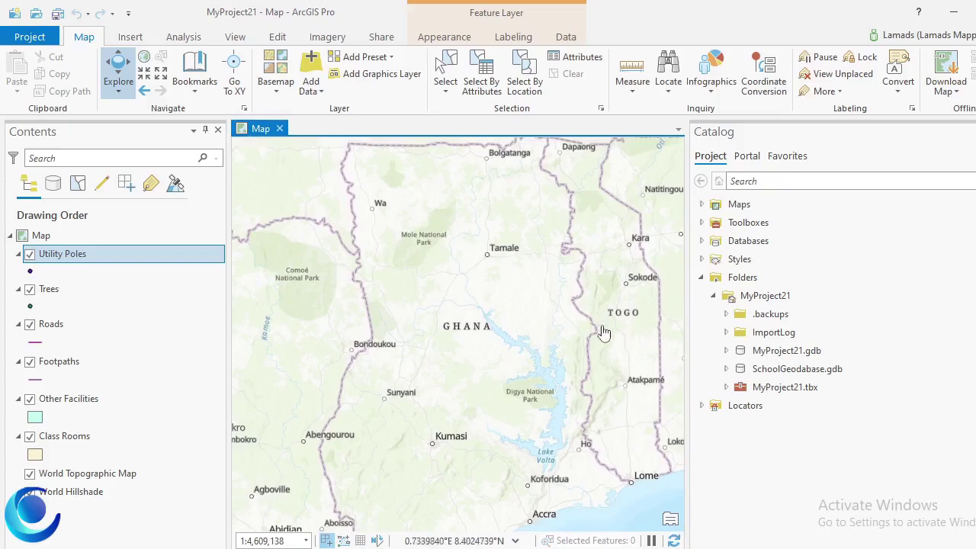
pyautogui.click(725, 369)
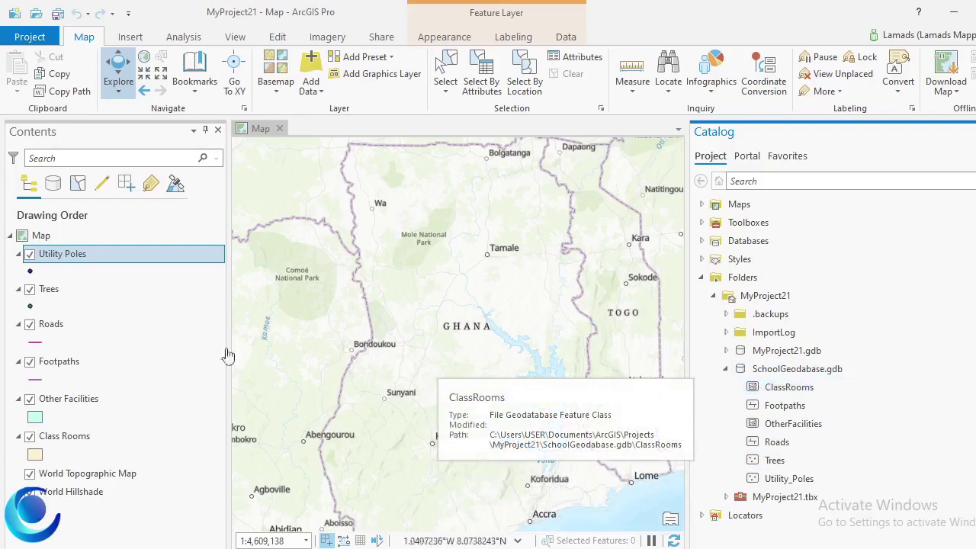
pyautogui.click(779, 391)
pyautogui.moveTo(778, 390); pyautogui.dragTo(516, 330)
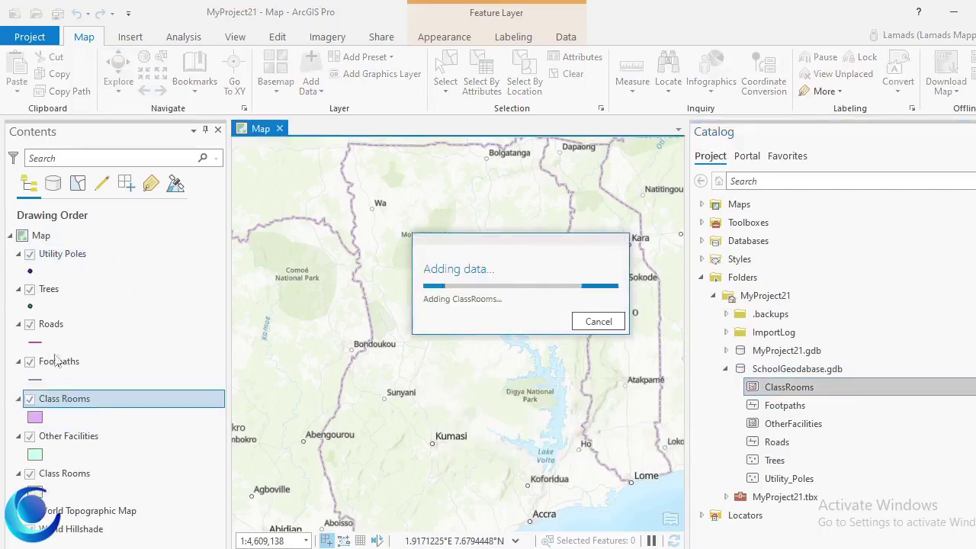
pyautogui.rightClick(78, 404)
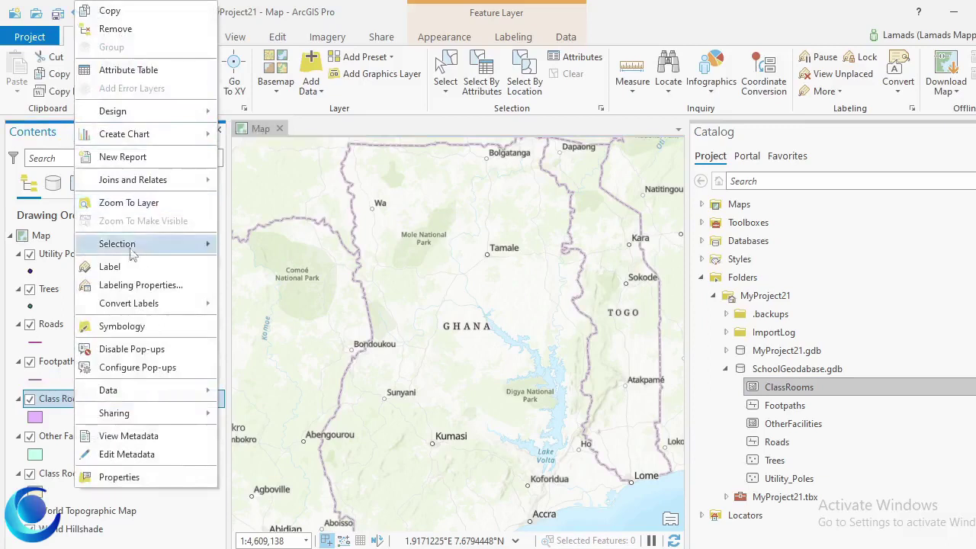
pyautogui.click(118, 29)
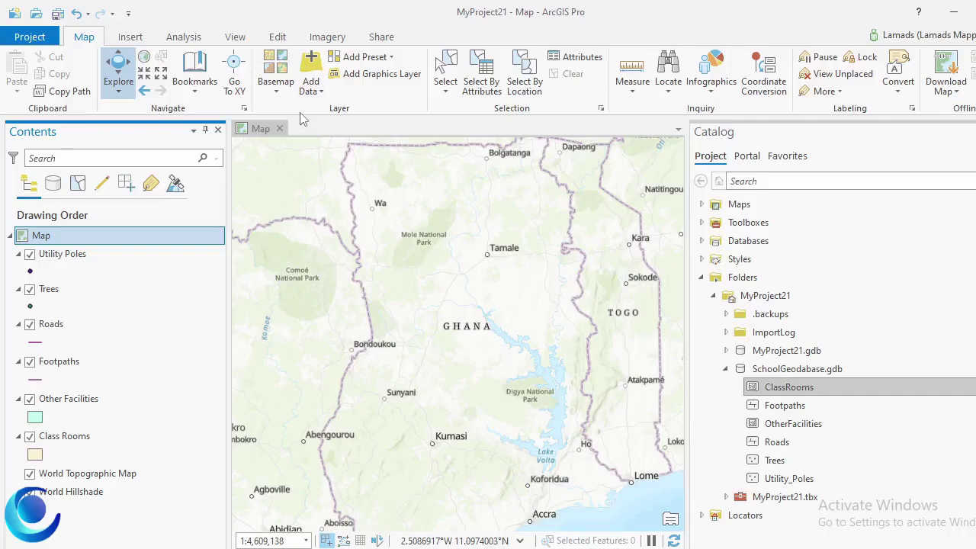
# Step: Open the domains of SchoolGeodatabase.gdb and widen the domains view
pyautogui.rightClick(819, 370)
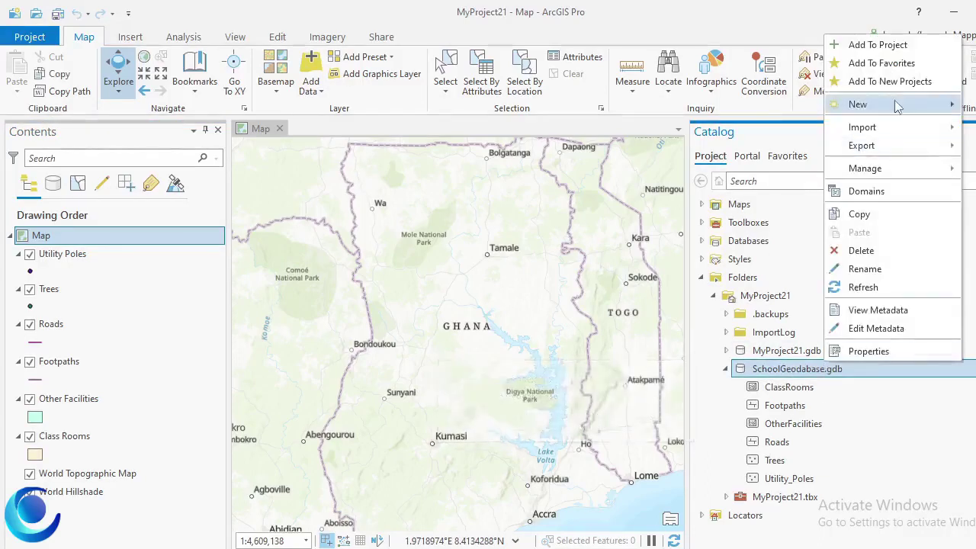
pyautogui.moveTo(897, 107)
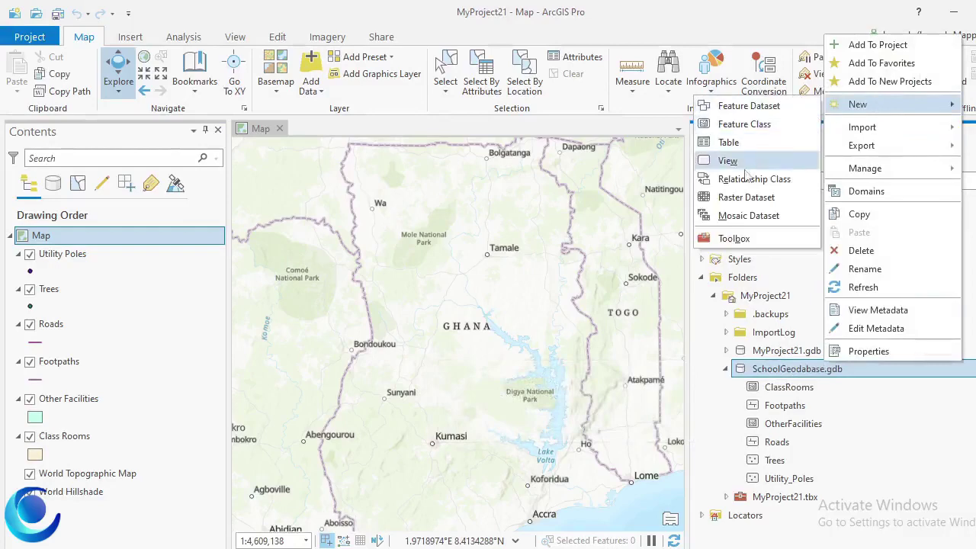
pyautogui.rightClick(793, 371)
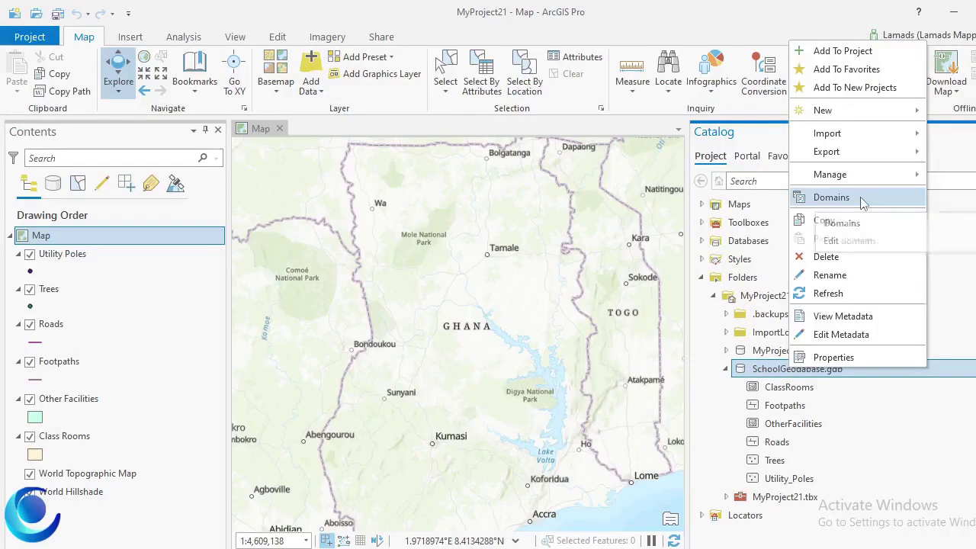
pyautogui.click(831, 198)
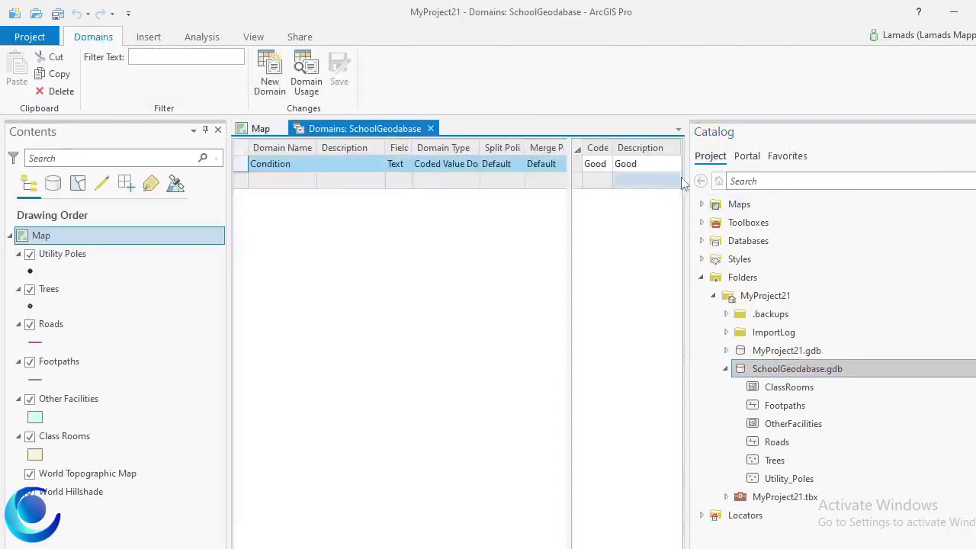
pyautogui.moveTo(696, 180); pyautogui.dragTo(732, 190)
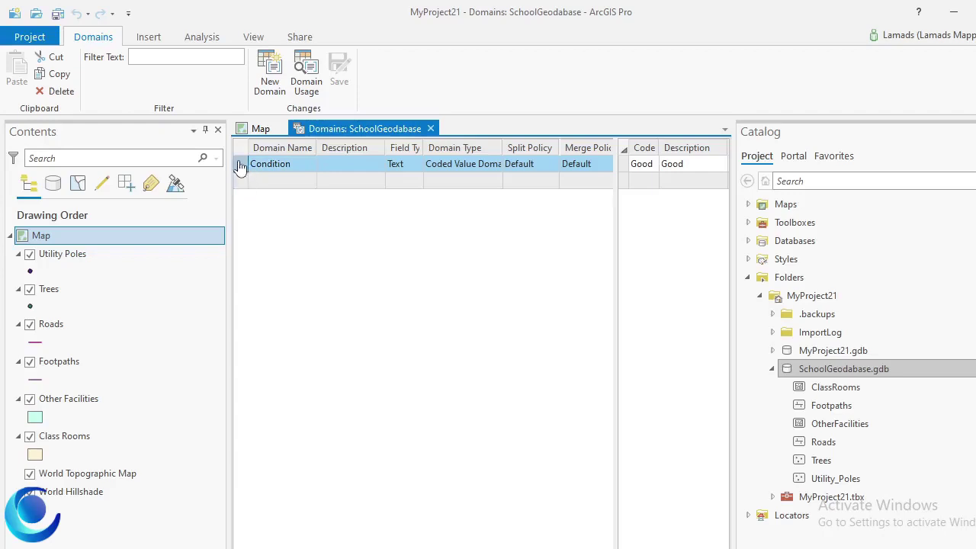
# Step: Examine the existing Condition domain's name, field type, domain type, split policy and coded values
pyautogui.click(294, 163)
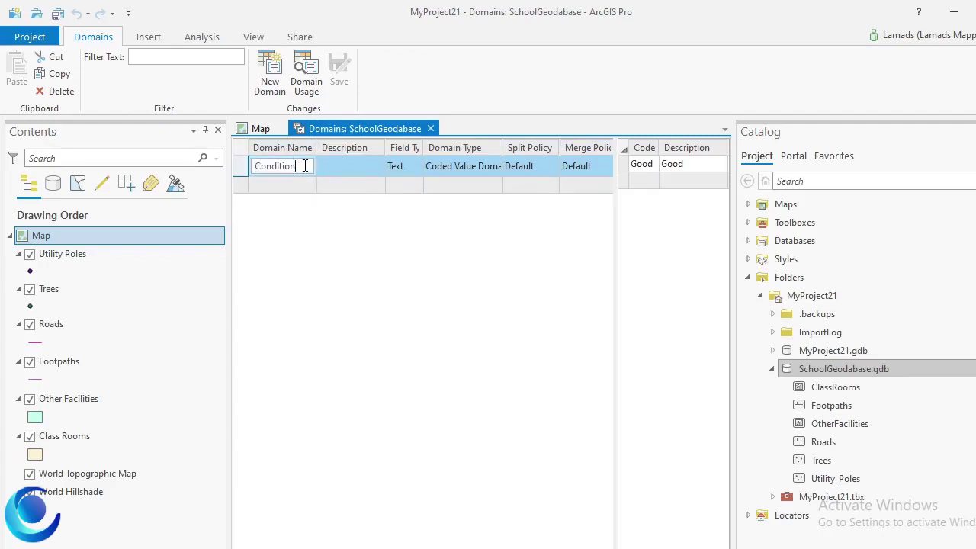
pyautogui.click(408, 165)
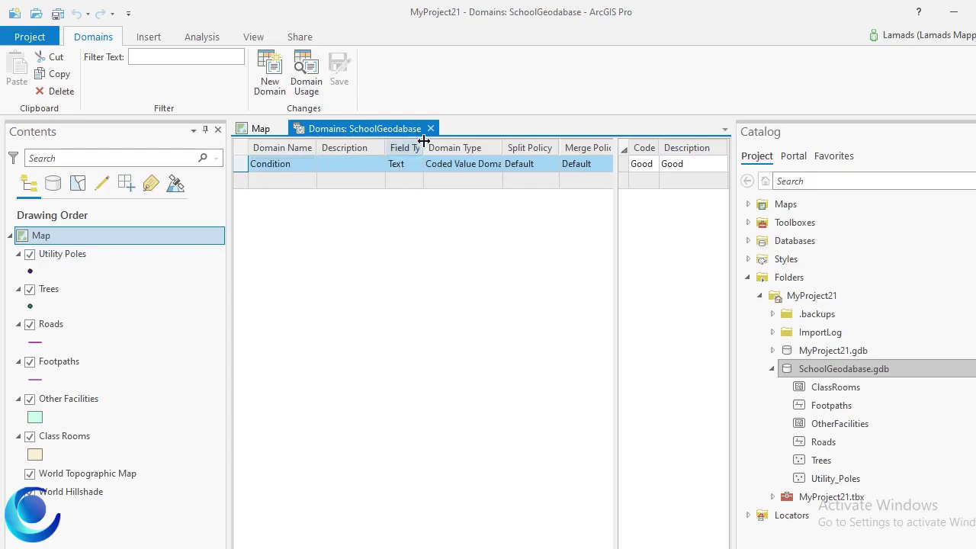
pyautogui.moveTo(423, 148); pyautogui.dragTo(449, 148)
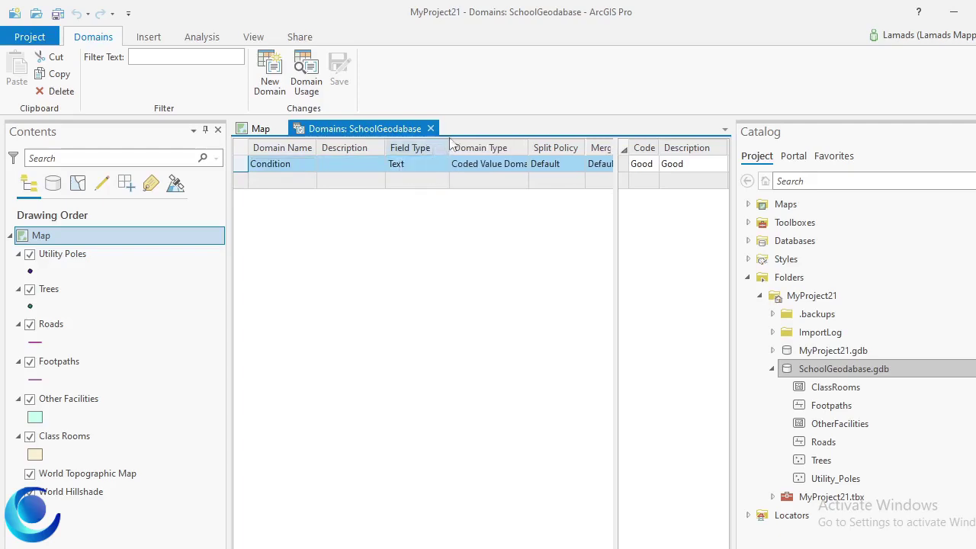
pyautogui.click(503, 166)
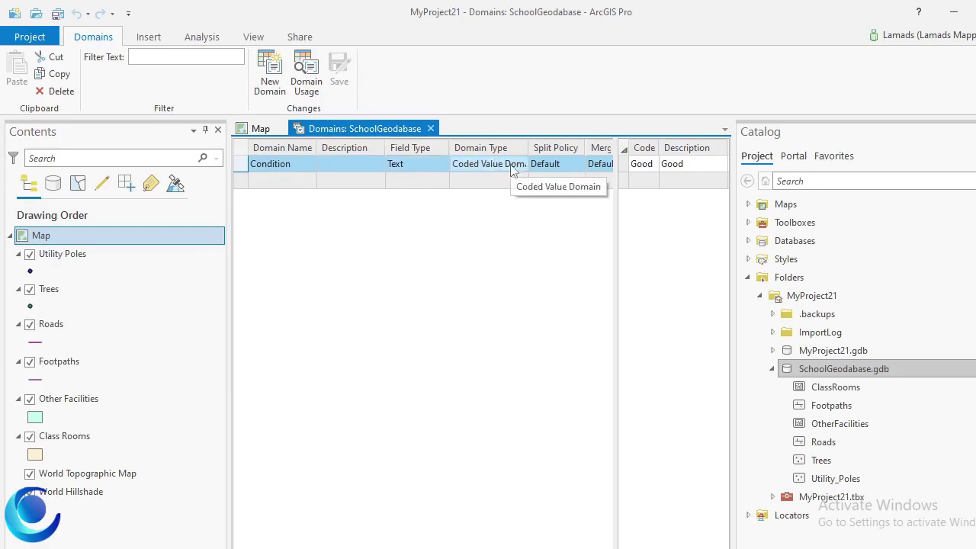
pyautogui.moveTo(618, 163); pyautogui.dragTo(648, 160)
pyautogui.click(554, 166)
pyautogui.click(652, 183)
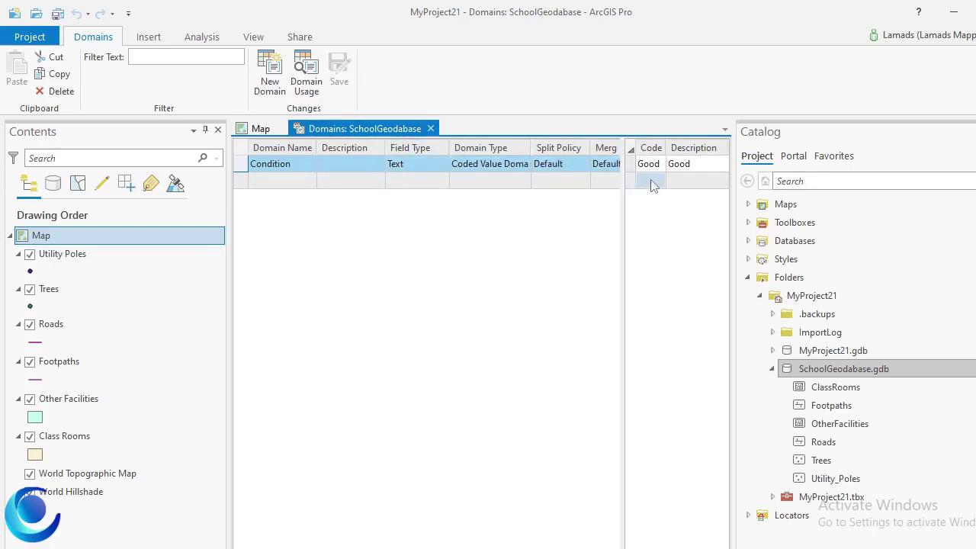
# Step: Add a new domain named Condition1 to the geodatabase
pyautogui.click(272, 182)
pyautogui.write('Condit')
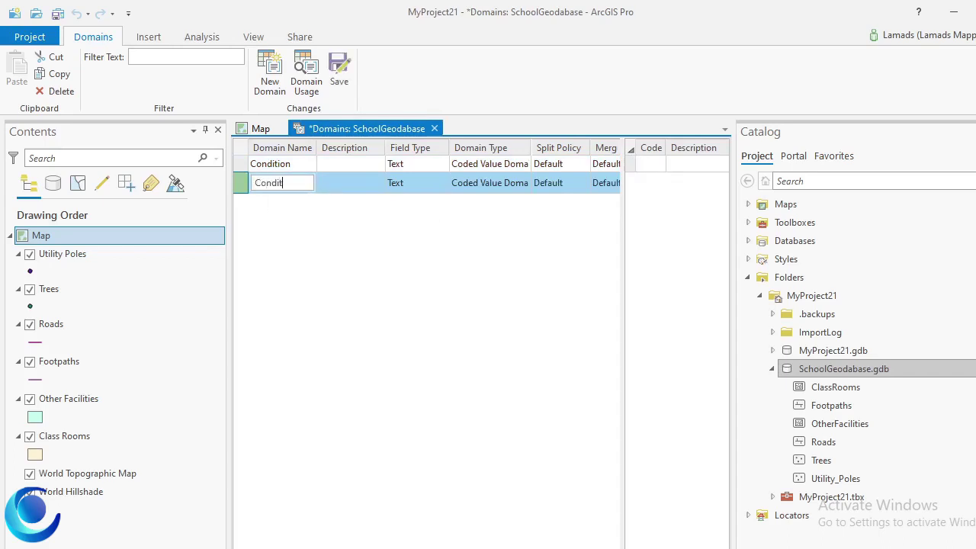
pyautogui.write('ion1')
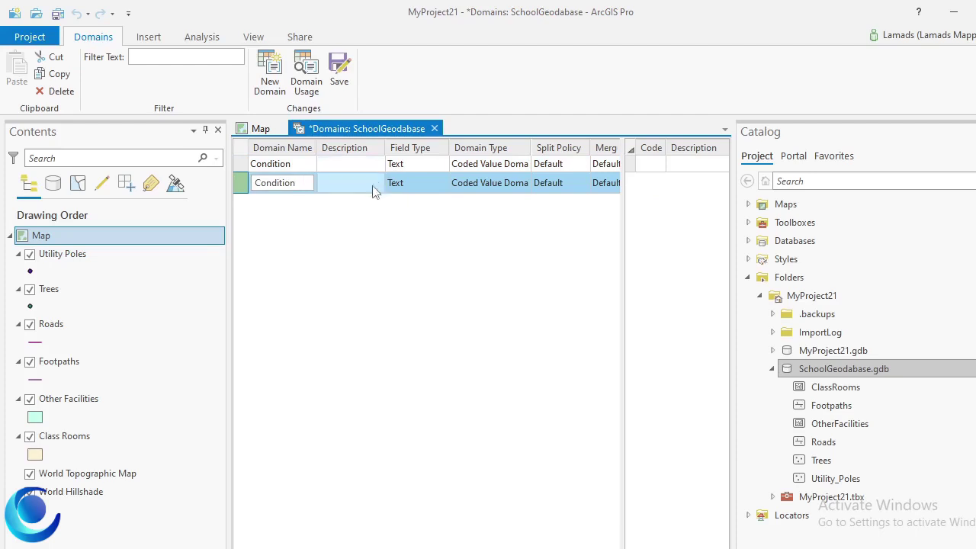
pyautogui.click(364, 183)
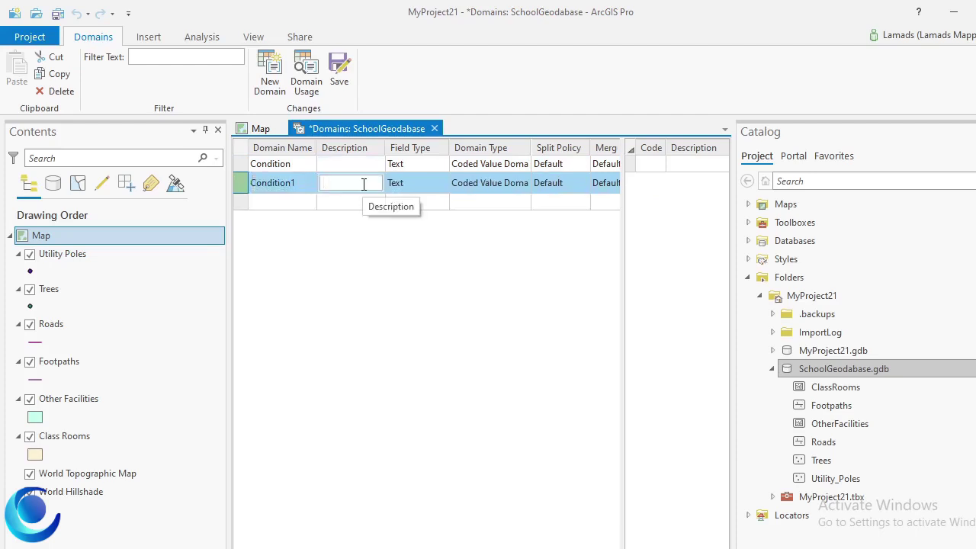
# Step: Rename the original Condition domain to Condition1 and the newly added domain to Condition
pyautogui.doubleClick(298, 165)
pyautogui.click(298, 165)
pyautogui.write('1')
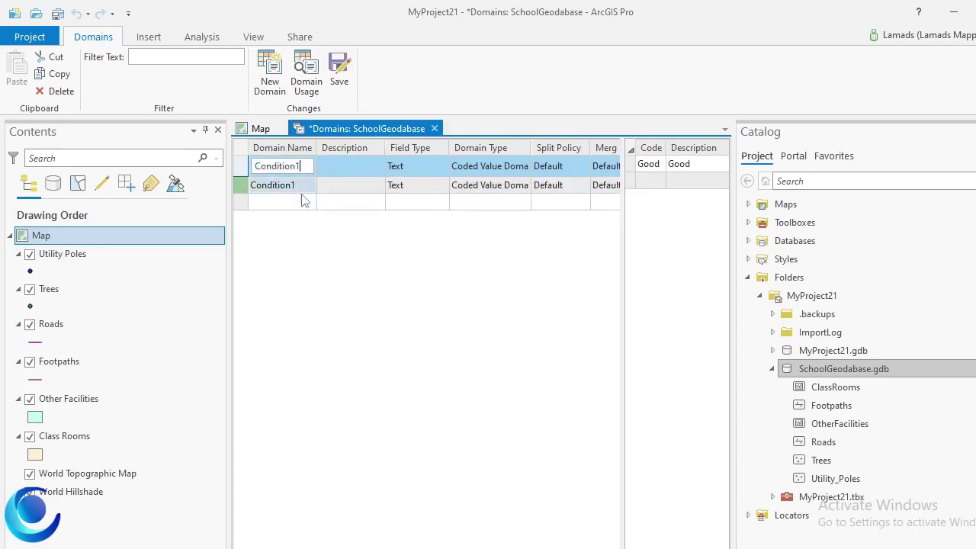
pyautogui.doubleClick(303, 183)
pyautogui.click(305, 182)
pyautogui.press('BackSpace')
# Step: Enter "Condition of feature" as the description of the new Condition domain
pyautogui.click(352, 182)
pyautogui.click(352, 182)
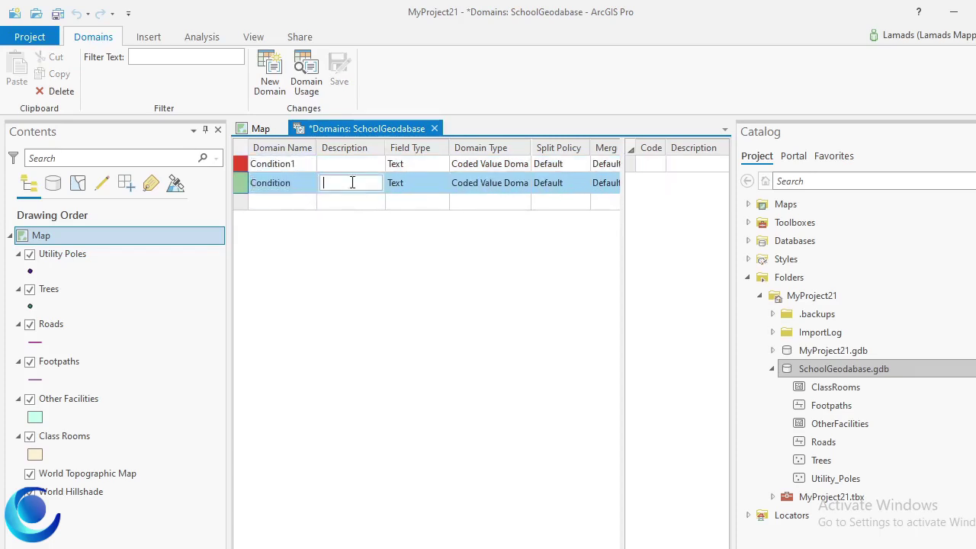
pyautogui.write('Con')
pyautogui.write('dition of ')
pyautogui.write('feature')
# Step: Set the new Condition domain's field type to Text, keeping Coded Value Domain as its domain type
pyautogui.click(397, 183)
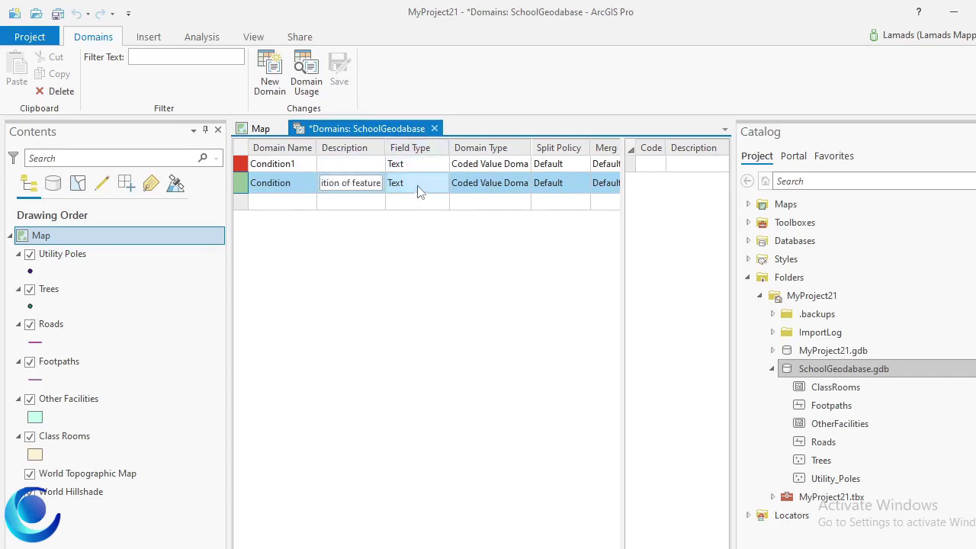
pyautogui.click(441, 185)
pyautogui.click(406, 245)
pyautogui.click(496, 187)
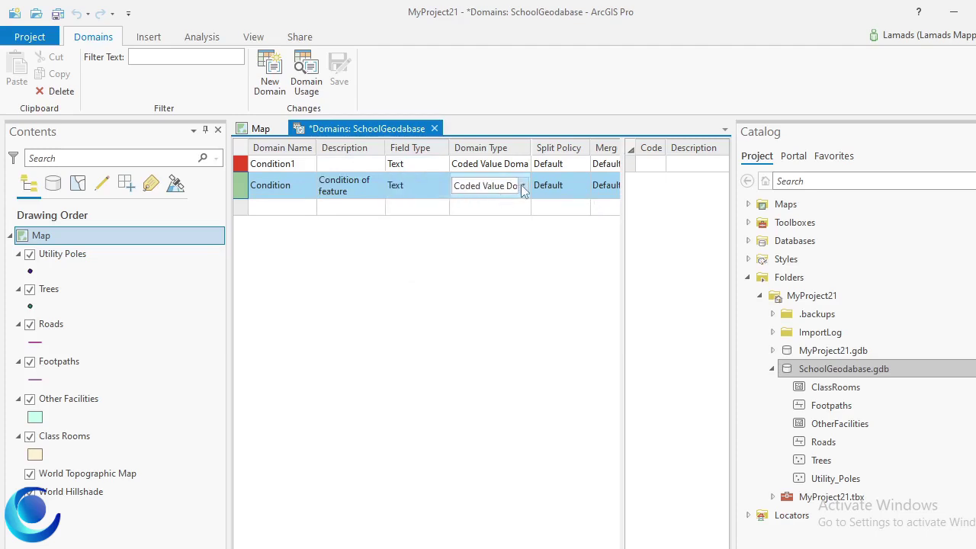
pyautogui.click(523, 187)
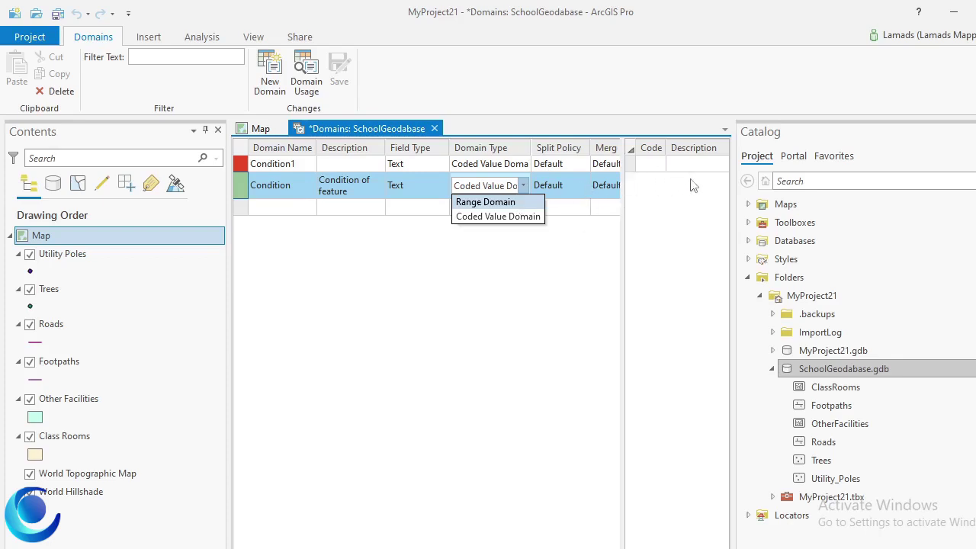
pyautogui.click(665, 165)
# Step: Widen the domains view and add a coded value to the new Condition domain with code Good and description Good
pyautogui.moveTo(732, 136); pyautogui.dragTo(792, 136)
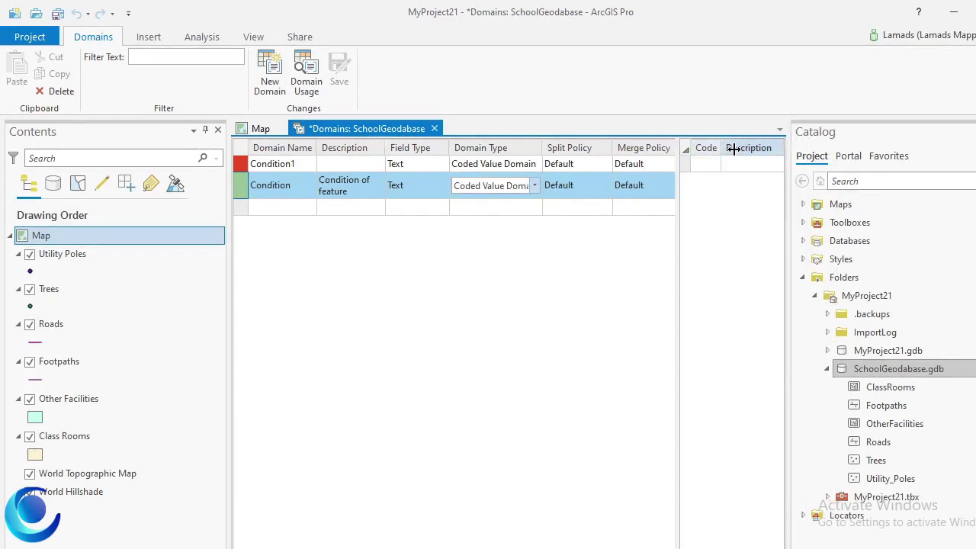
pyautogui.click(704, 164)
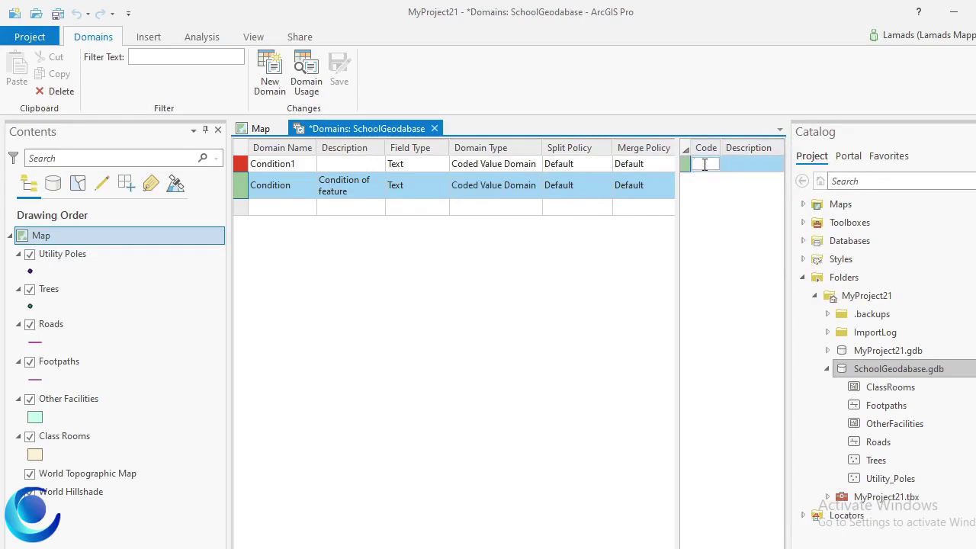
pyautogui.write('G')
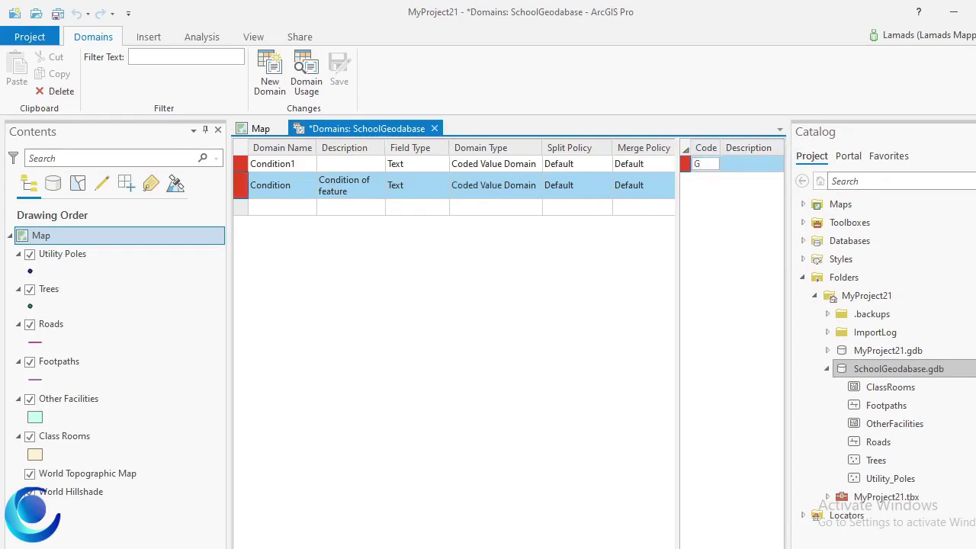
pyautogui.write('ood')
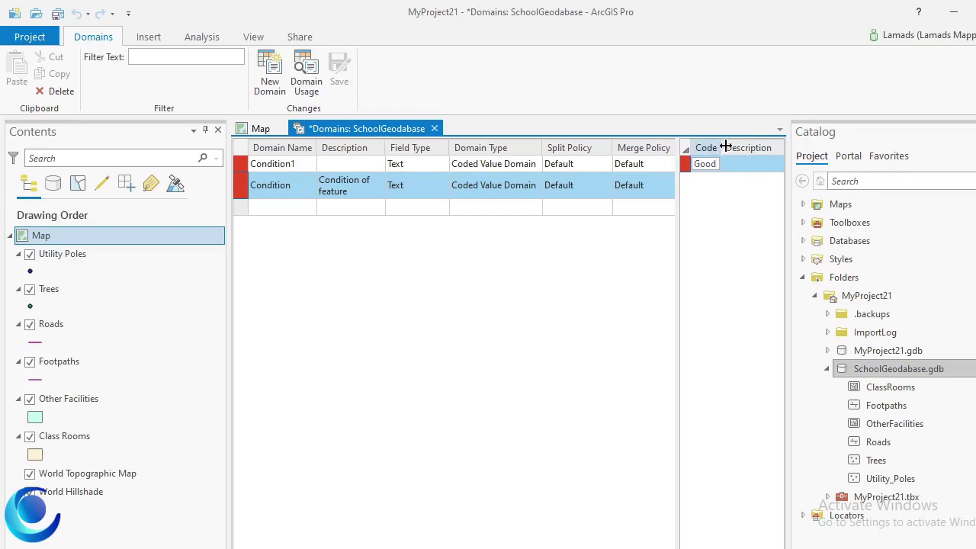
pyautogui.click(740, 164)
pyautogui.click(742, 164)
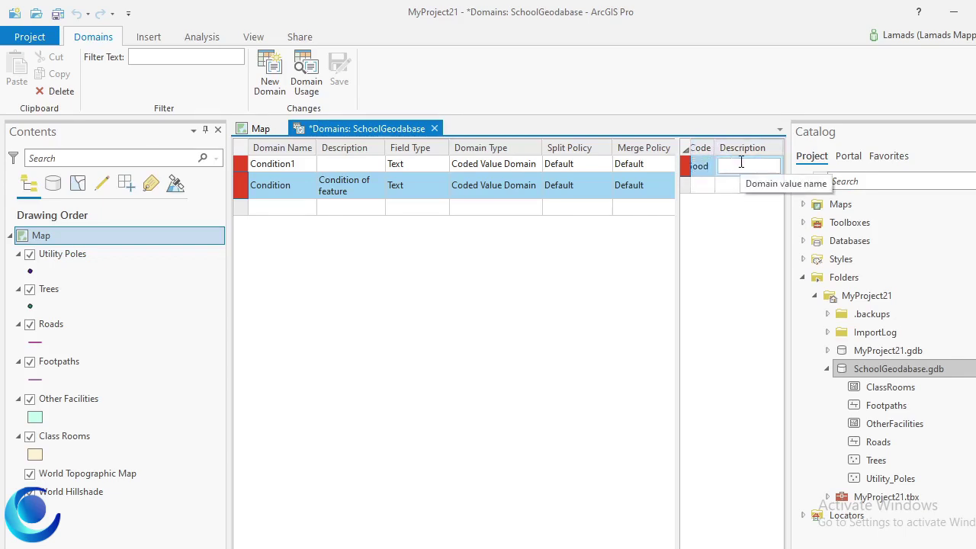
pyautogui.write('Good')
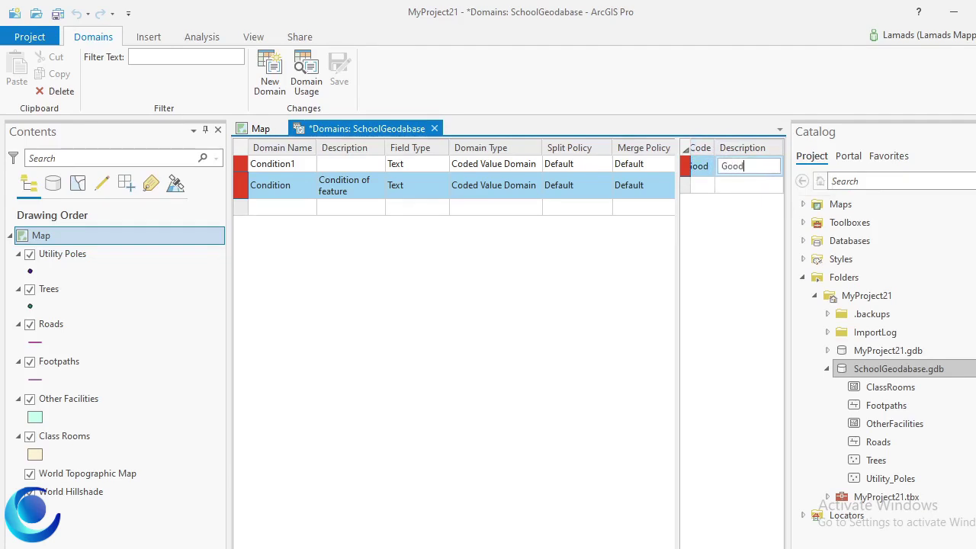
# Step: Add a second coded value to the Condition domain with code Bad and description Bad
pyautogui.click(703, 184)
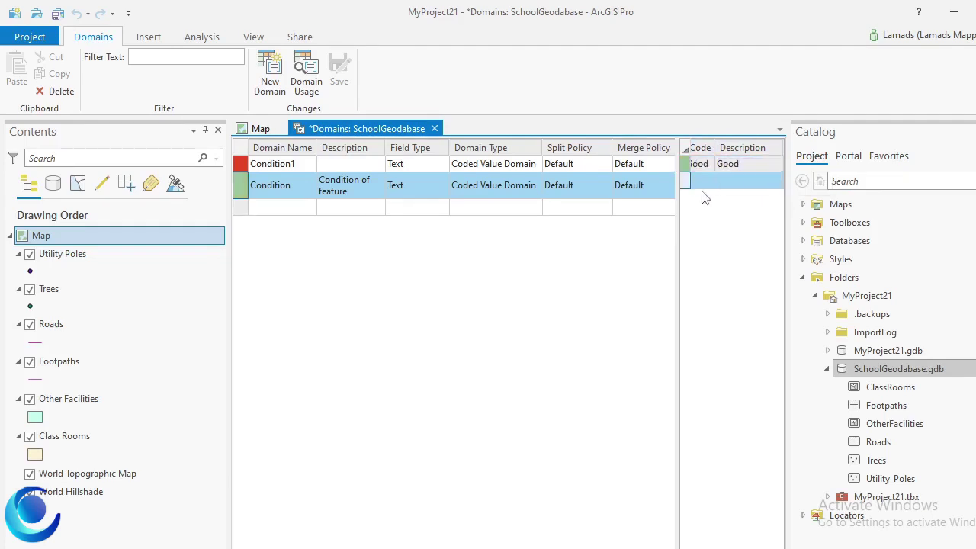
pyautogui.click(704, 184)
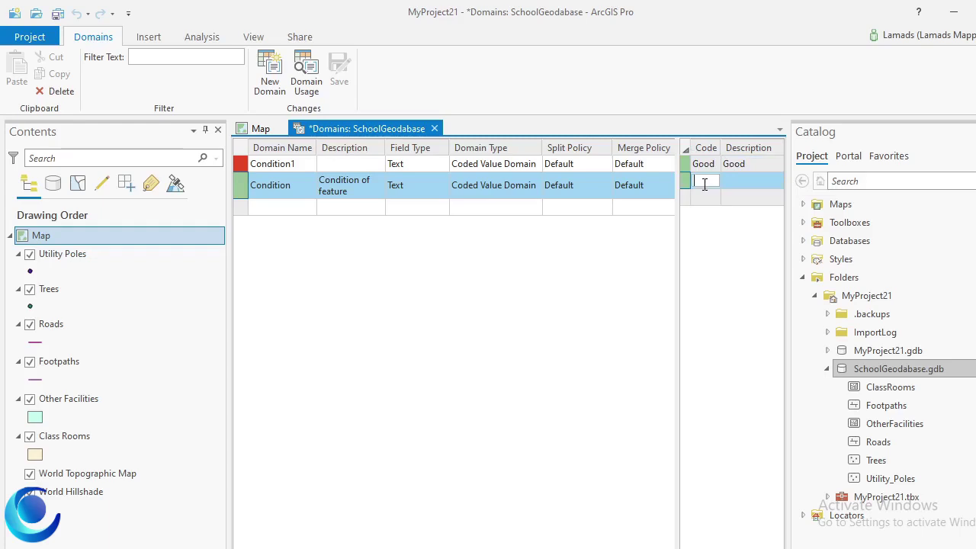
pyautogui.write('Bad')
pyautogui.click(730, 184)
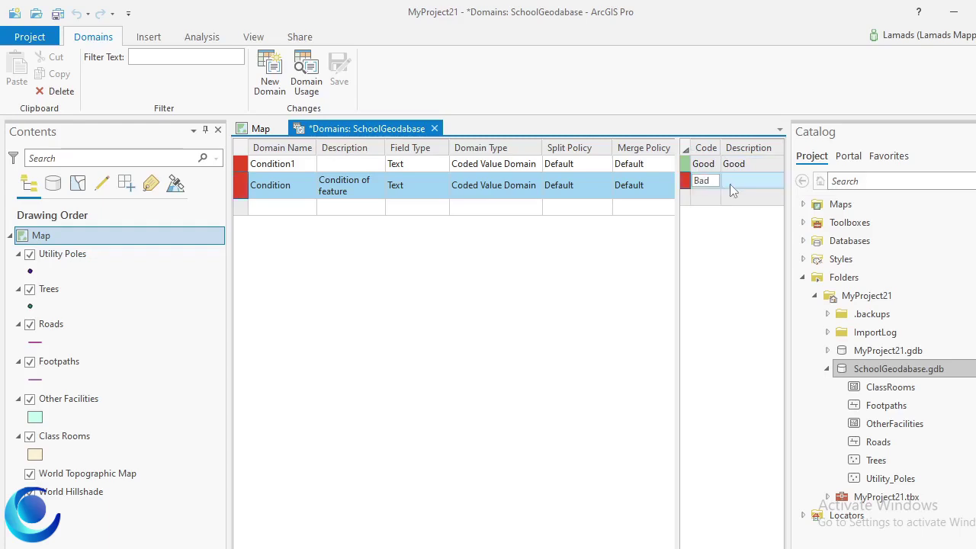
pyautogui.click(729, 184)
pyautogui.write('Bad')
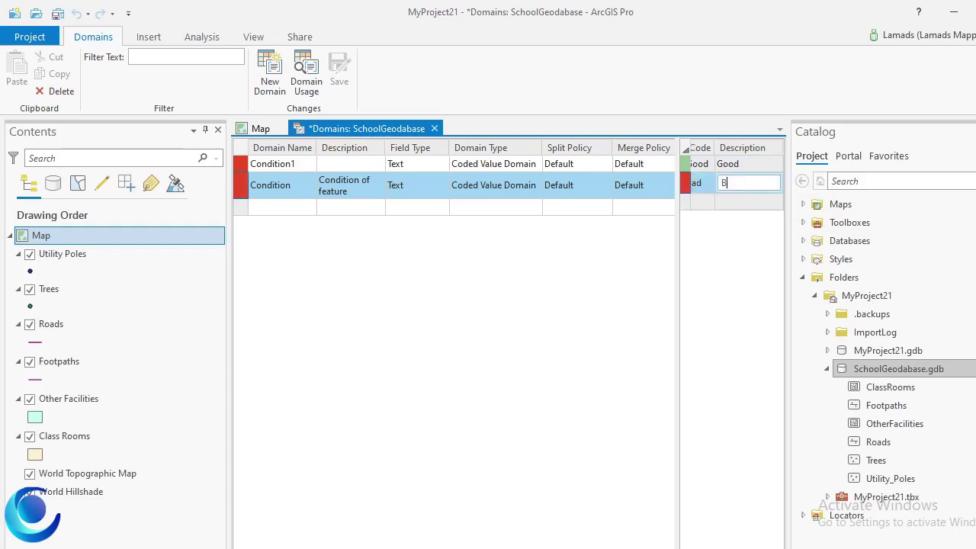
# Step: Add a third coded value to the Condition domain with code Damage and description Damage
pyautogui.click(699, 198)
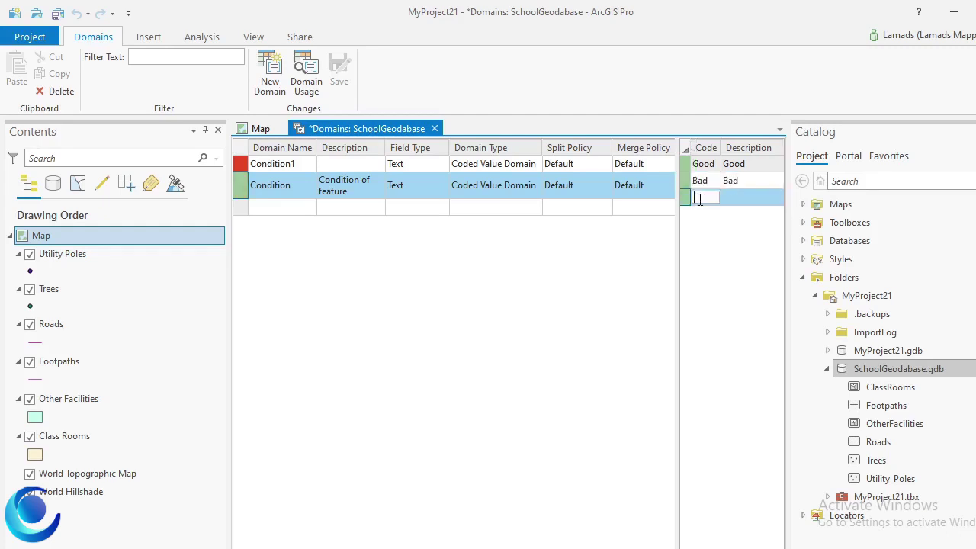
pyautogui.write('Damage')
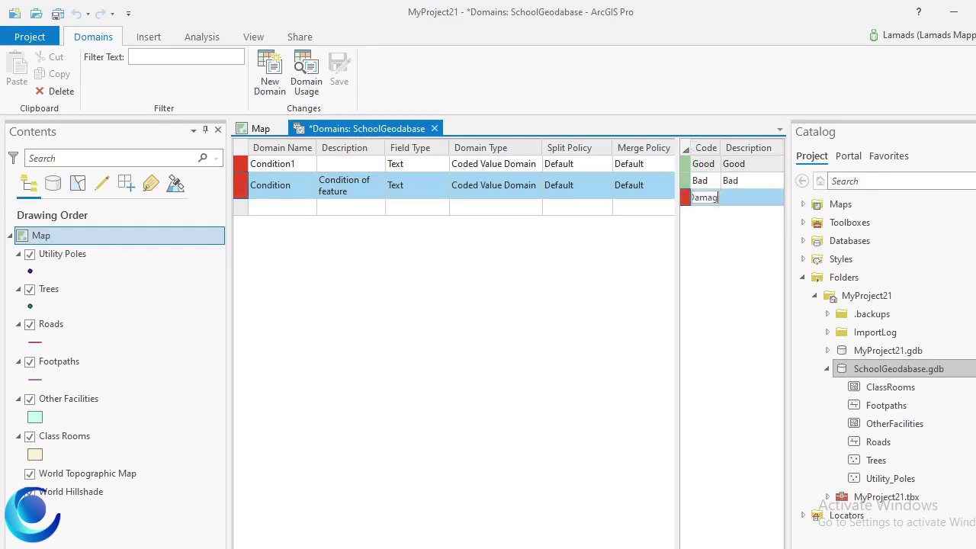
pyautogui.click(736, 201)
pyautogui.write('Damage')
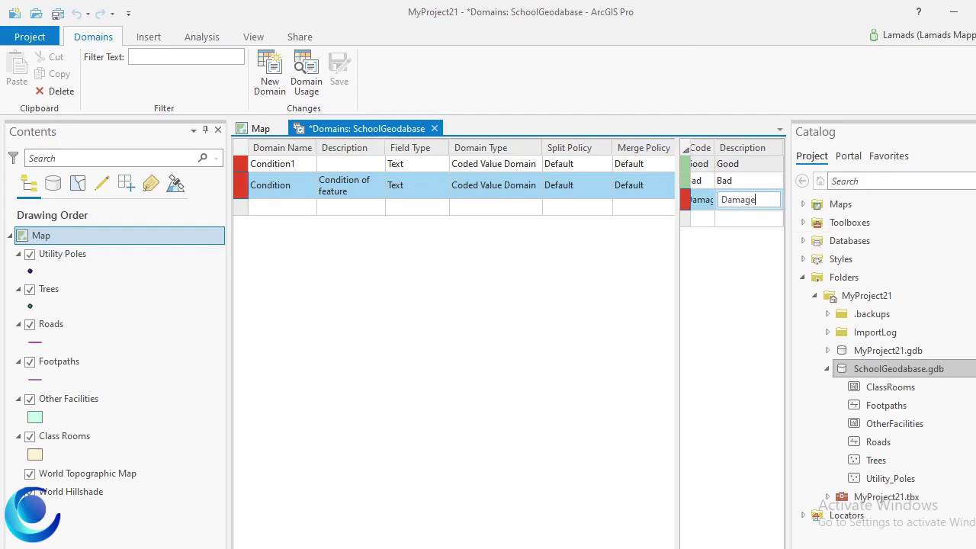
# Step: Mark the unneeded Condition1 domain for deletion
pyautogui.click(241, 166)
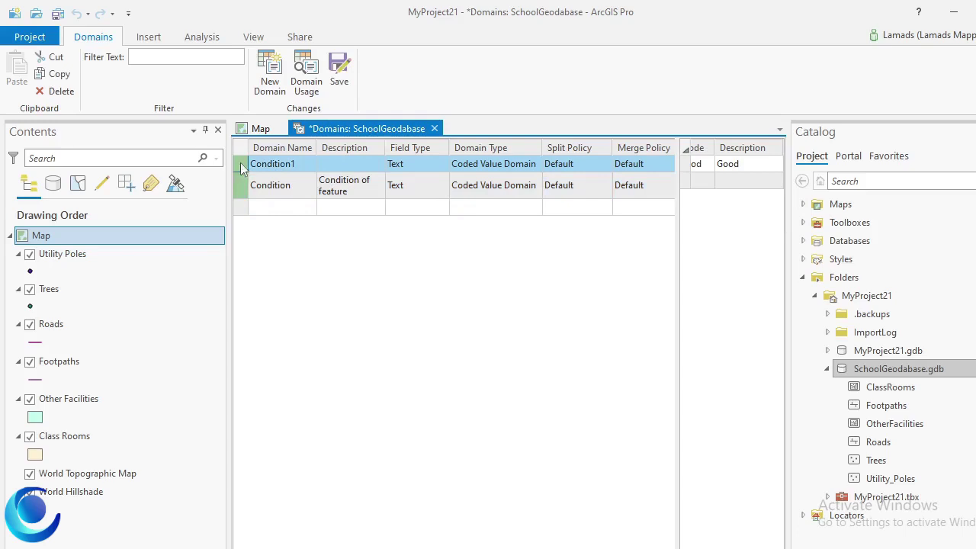
pyautogui.rightClick(241, 166)
pyautogui.click(278, 221)
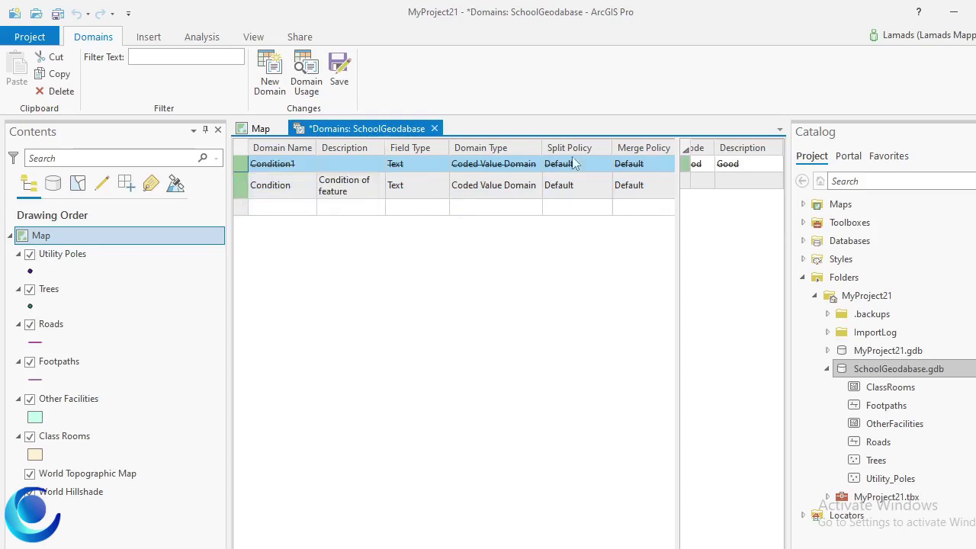
# Step: Widen the domains view and resize the Description column and coded values area to show the Condition domain's full codes and descriptions
pyautogui.moveTo(790, 166); pyautogui.dragTo(843, 167)
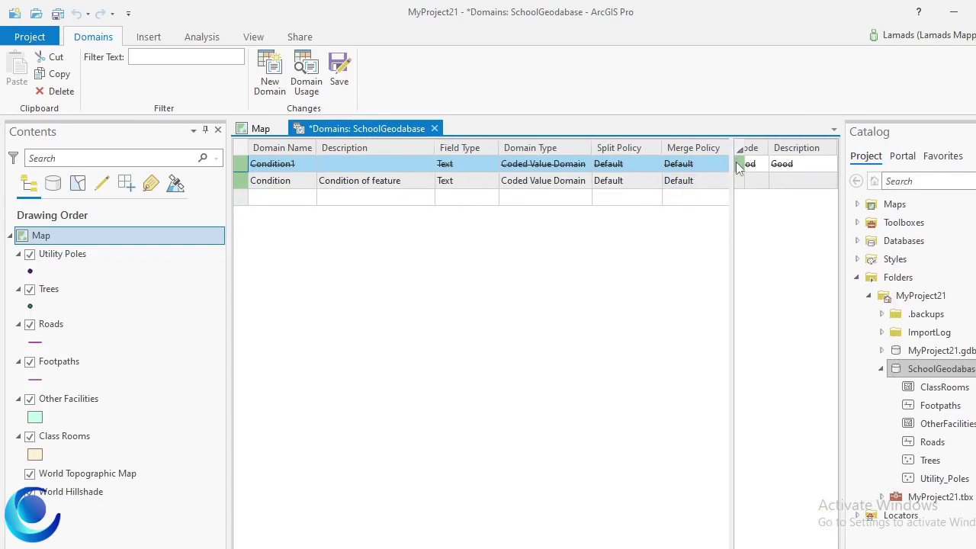
pyautogui.click(238, 183)
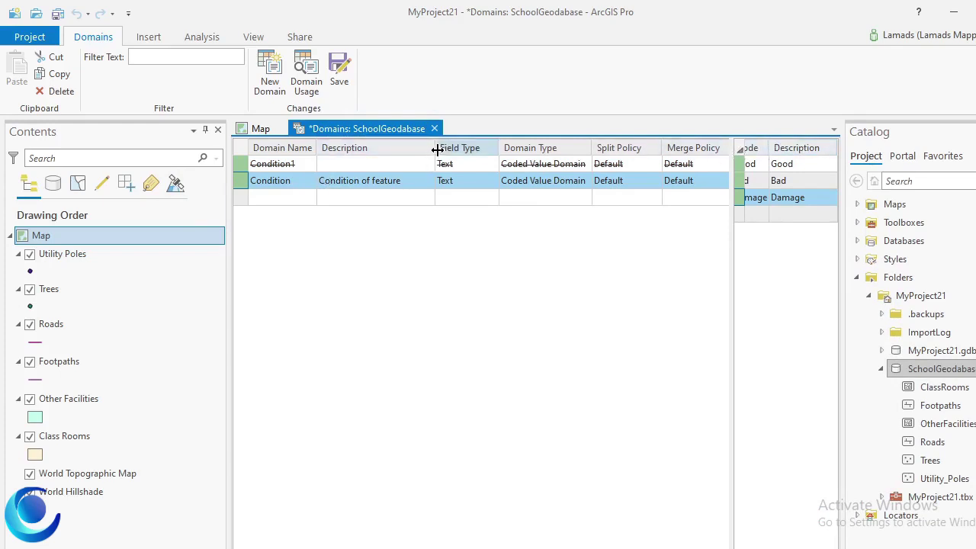
pyautogui.moveTo(435, 147); pyautogui.dragTo(385, 147)
pyautogui.moveTo(737, 168); pyautogui.dragTo(687, 168)
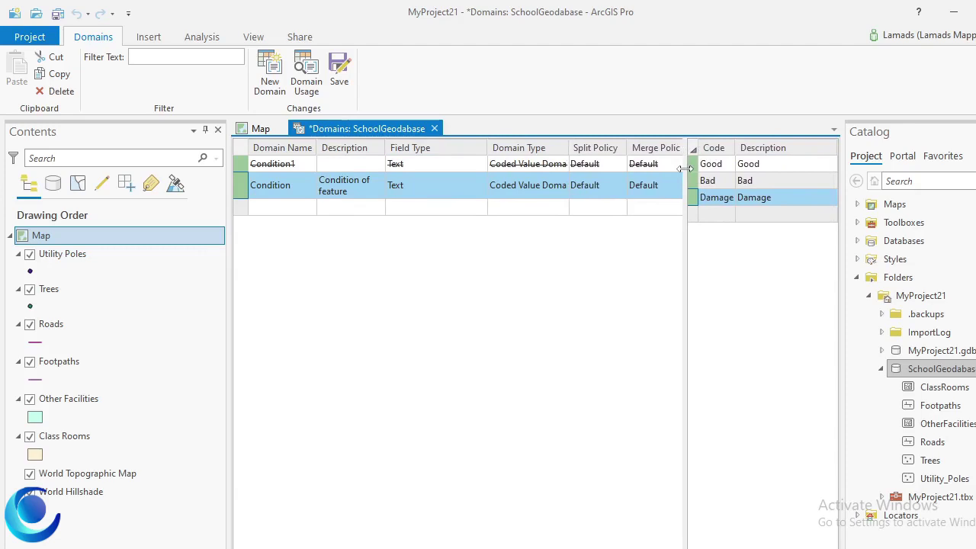
# Step: Create a new domain named OtherFacilityType with the description "Other Facility Type", keeping Text as its field type
pyautogui.click(267, 208)
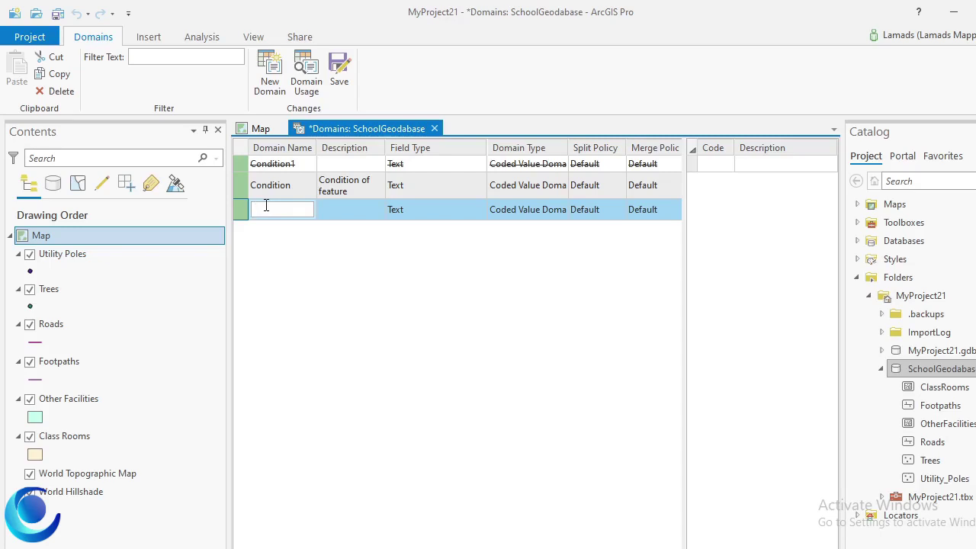
pyautogui.write('OtherFacilityType')
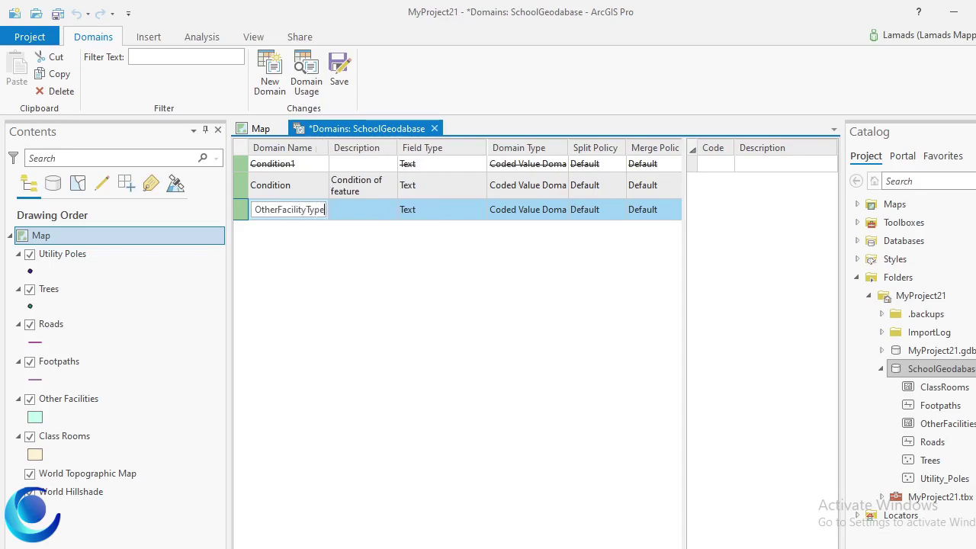
pyautogui.click(353, 208)
pyautogui.write('Other')
pyautogui.write(' Facility')
pyautogui.write(' Type')
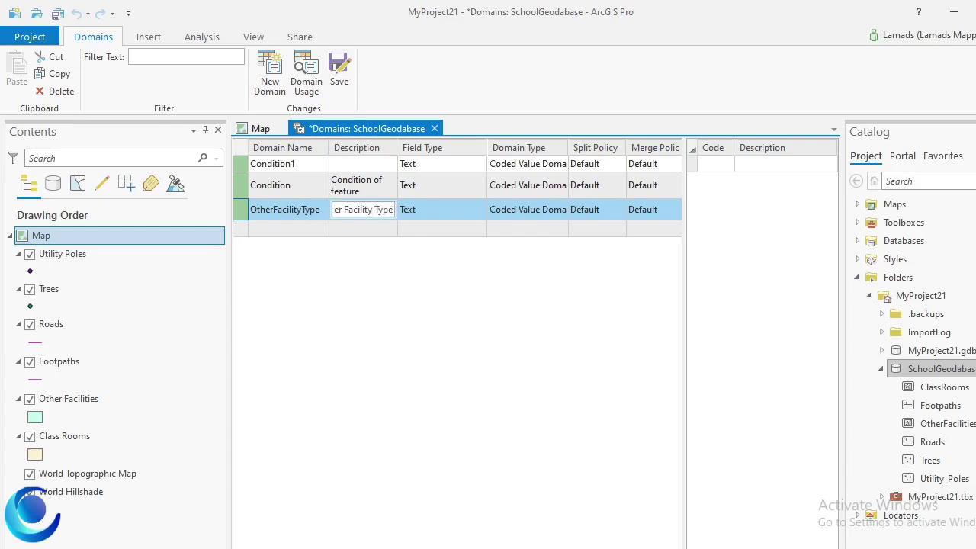
pyautogui.click(452, 210)
pyautogui.click(480, 214)
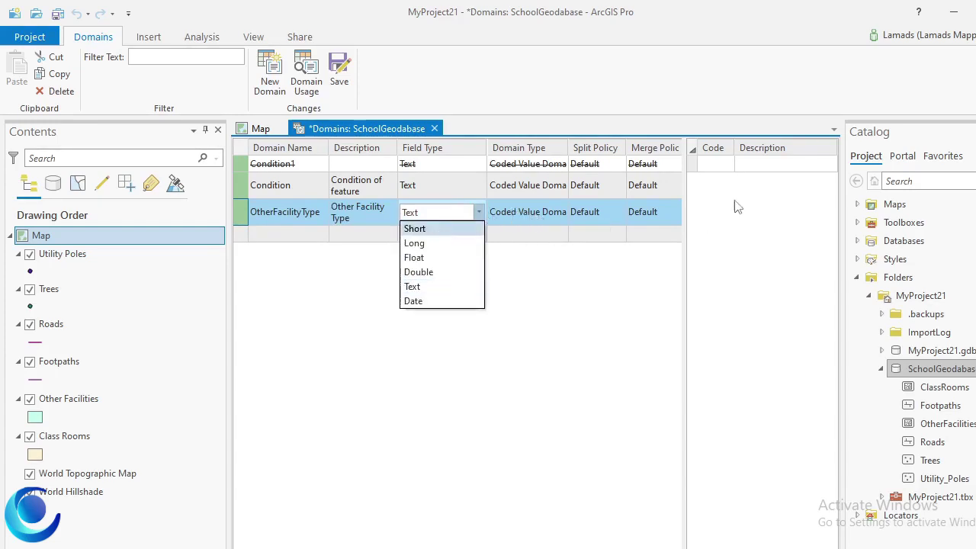
# Step: Add Recreational as the first code of the OtherFacilityType domain and start editing its description
pyautogui.click(714, 166)
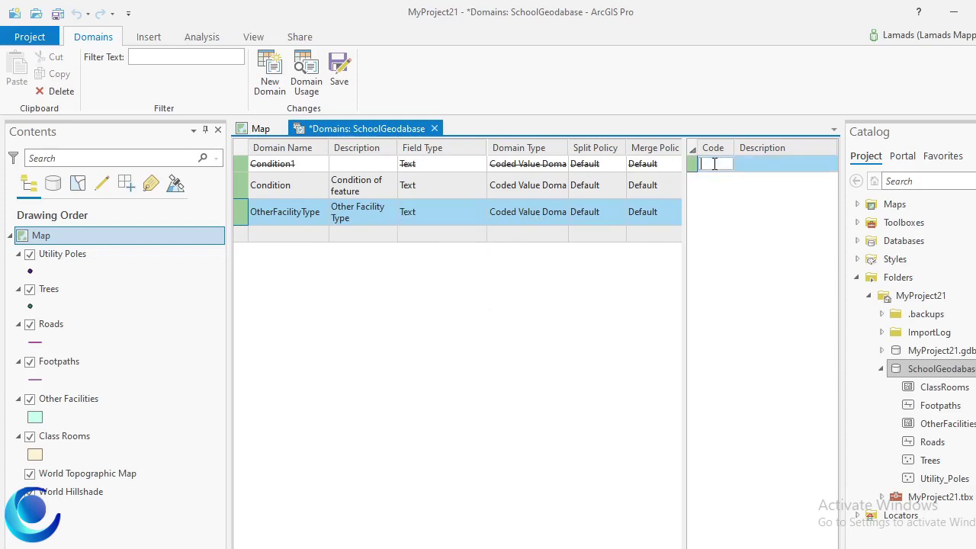
pyautogui.write('Recreational')
pyautogui.press('Return')
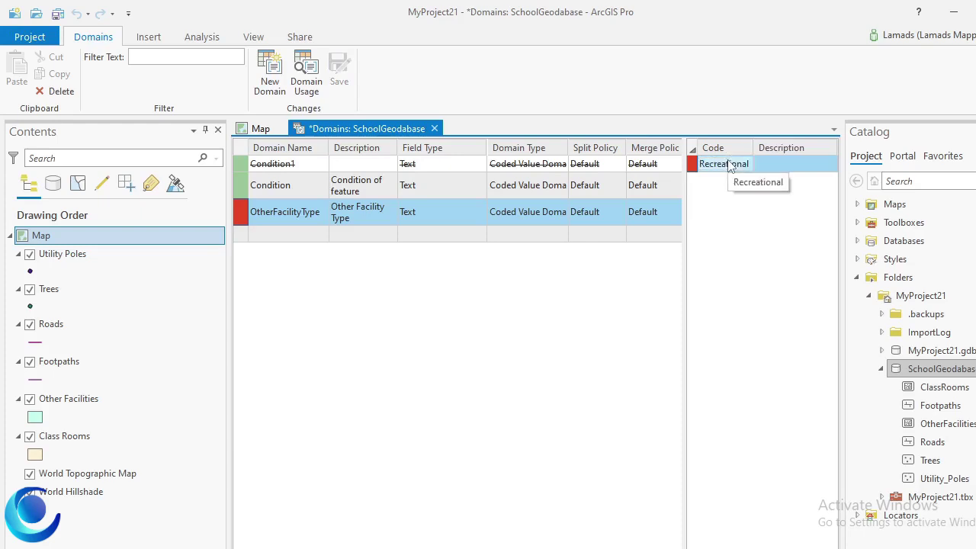
pyautogui.click(776, 166)
pyautogui.write('Hostel')
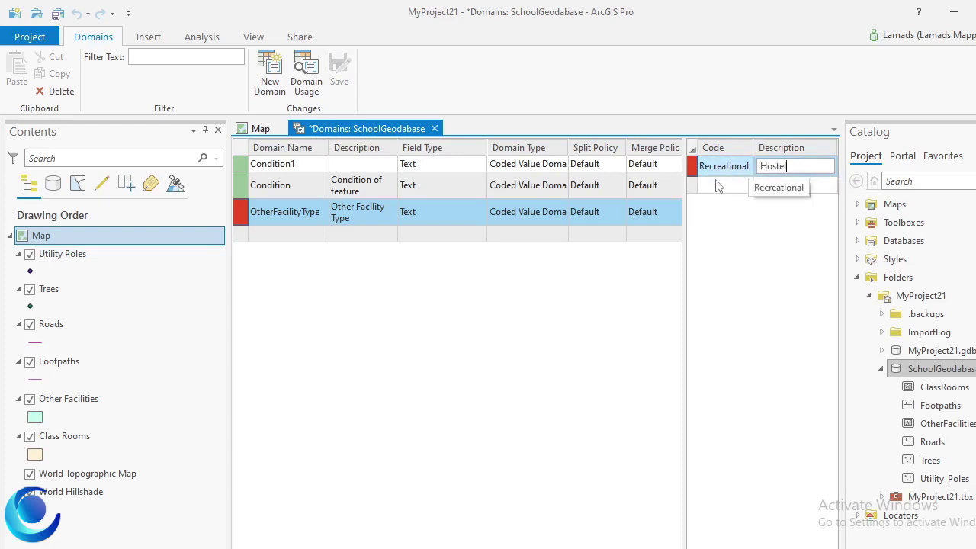
pyautogui.press('BackSpace')
pyautogui.press('BackSpace')
pyautogui.press('BackSpace')
pyautogui.press('BackSpace')
pyautogui.press('BackSpace')
pyautogui.press('BackSpace')
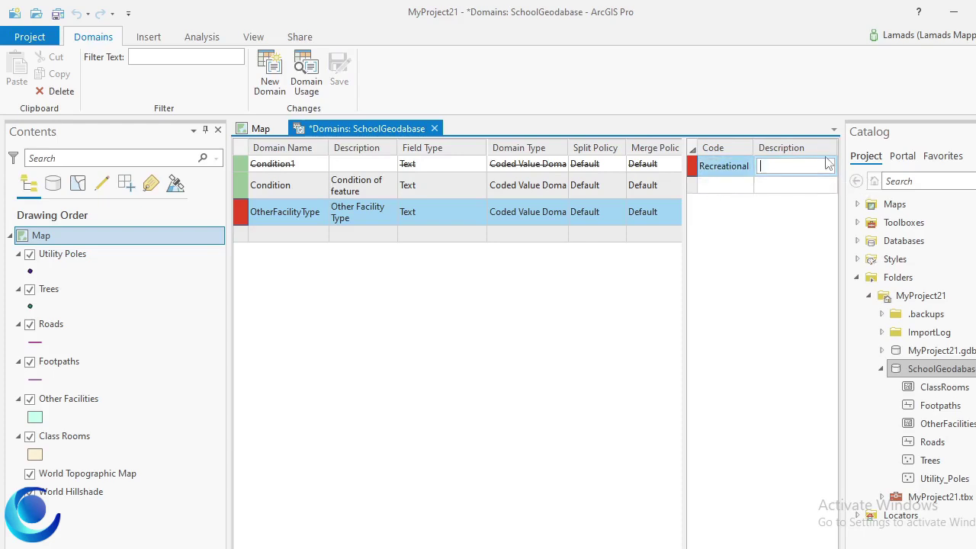
# Step: Enter Recreational as the first code's description and add a second code, Residential, to the OtherFacilityType domain
pyautogui.write('Recreational')
pyautogui.click(712, 185)
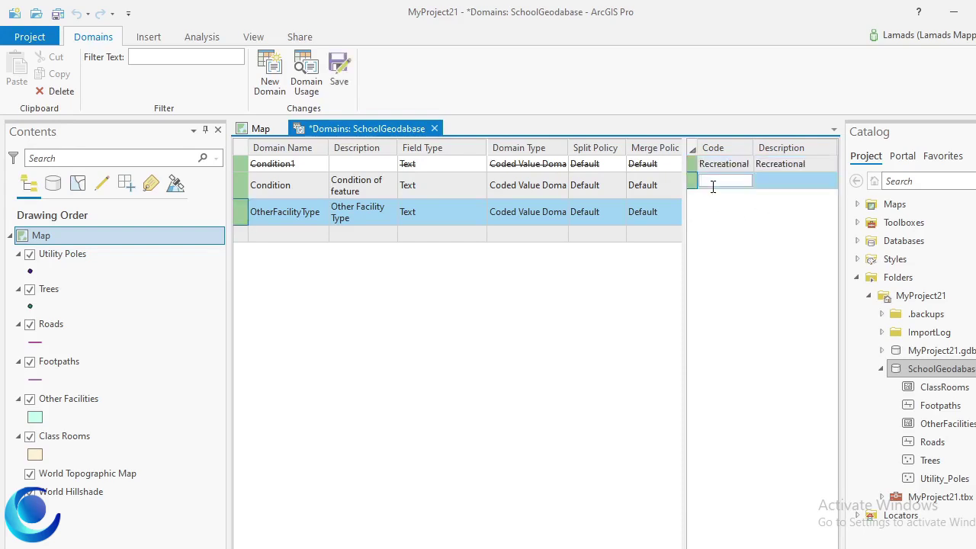
pyautogui.write('Residen')
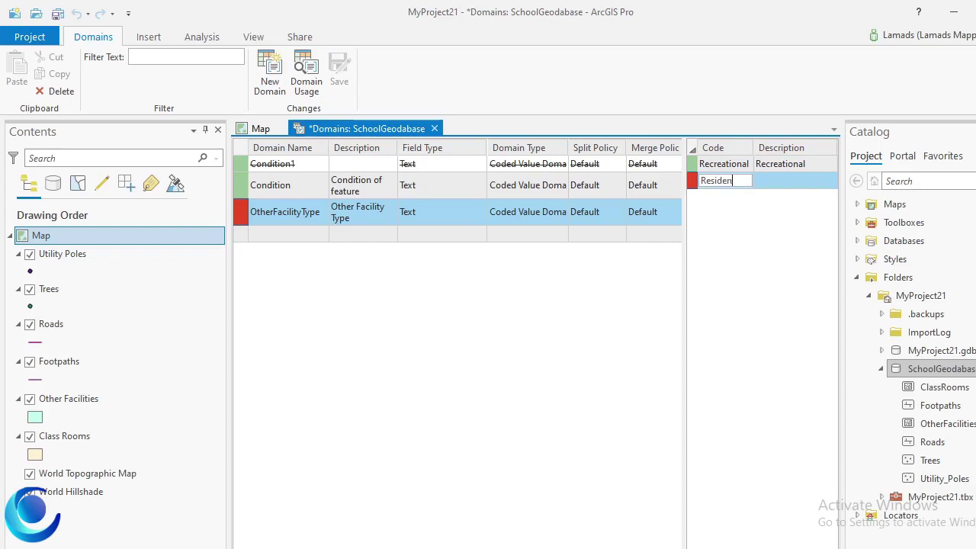
pyautogui.write('tial')
pyautogui.press('Return')
# Step: Copy the Residential code into its description
pyautogui.keyDown('shift'); pyautogui.click(747, 189); pyautogui.keyUp('shift')
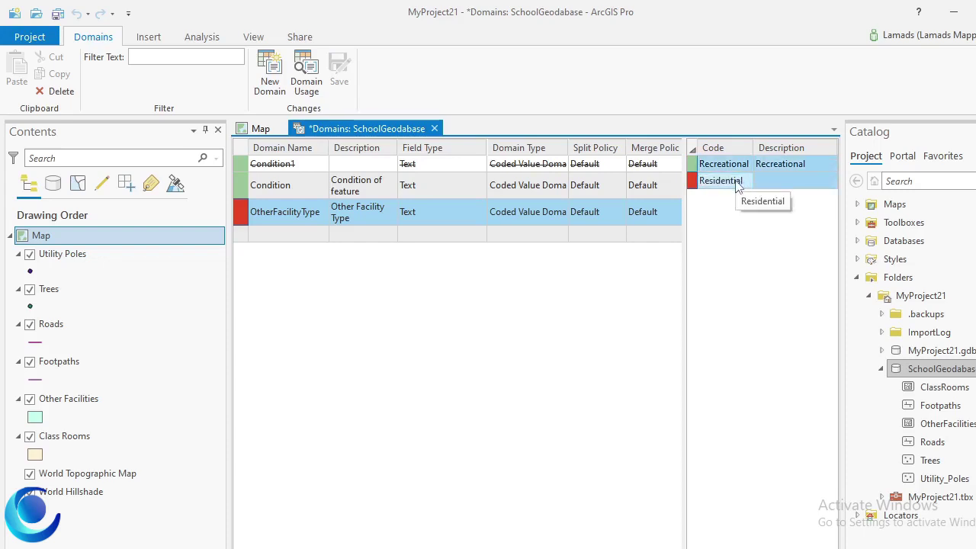
pyautogui.rightClick(747, 190)
pyautogui.click(722, 183)
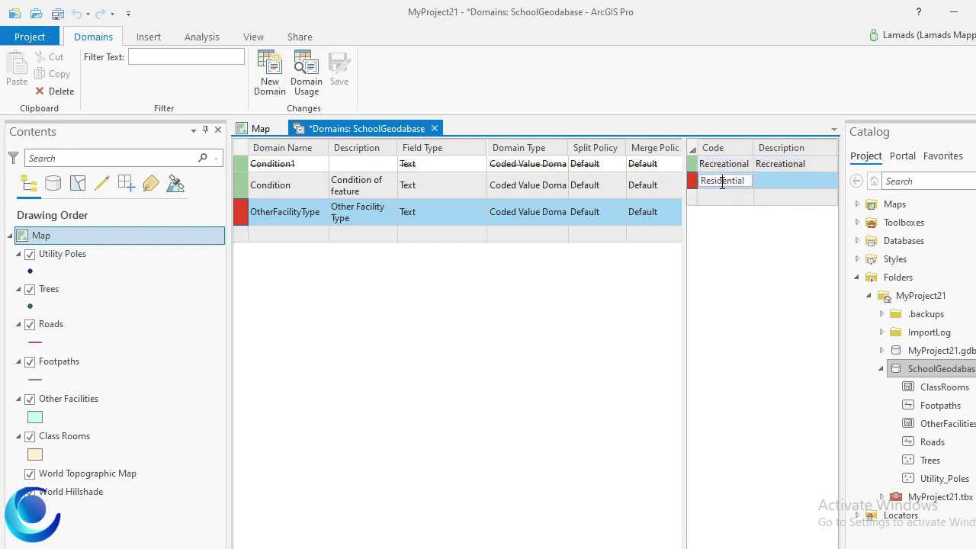
pyautogui.rightClick(721, 185)
pyautogui.click(755, 206)
pyautogui.click(767, 180)
pyautogui.hotkey('ctrl', 'v')
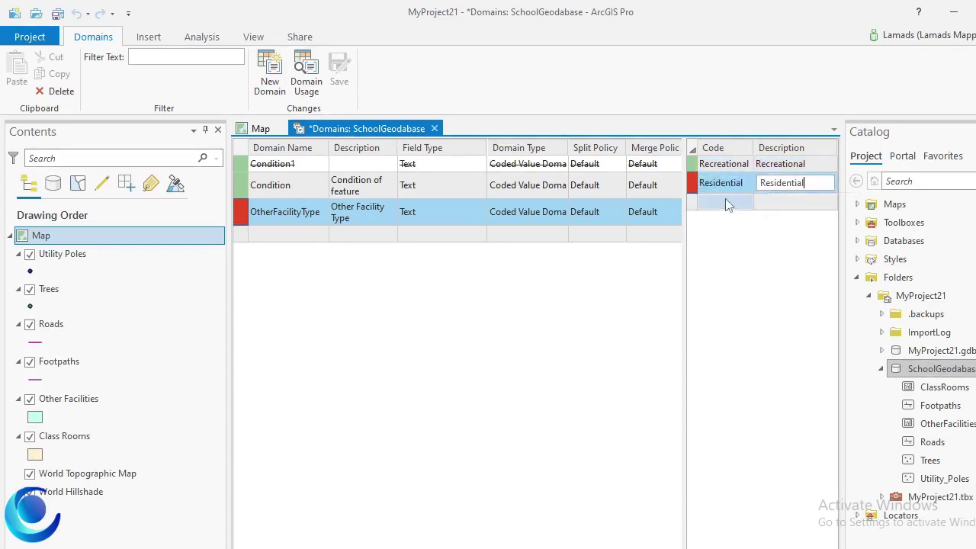
# Step: Add a third coded value to the OtherFacilityType domain with code Administrative and description Administrative
pyautogui.click(726, 198)
pyautogui.write('Admis')
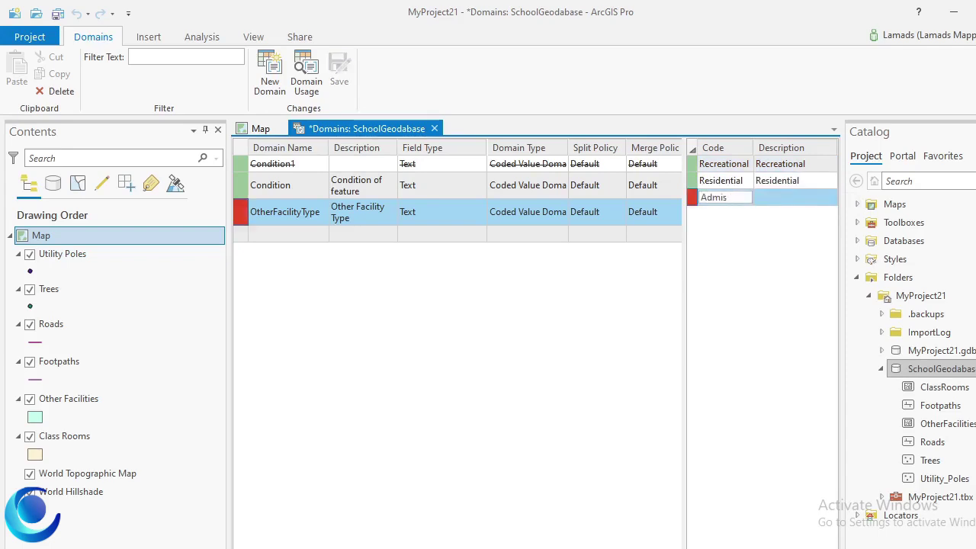
pyautogui.press('BackSpace')
pyautogui.write('nistrative')
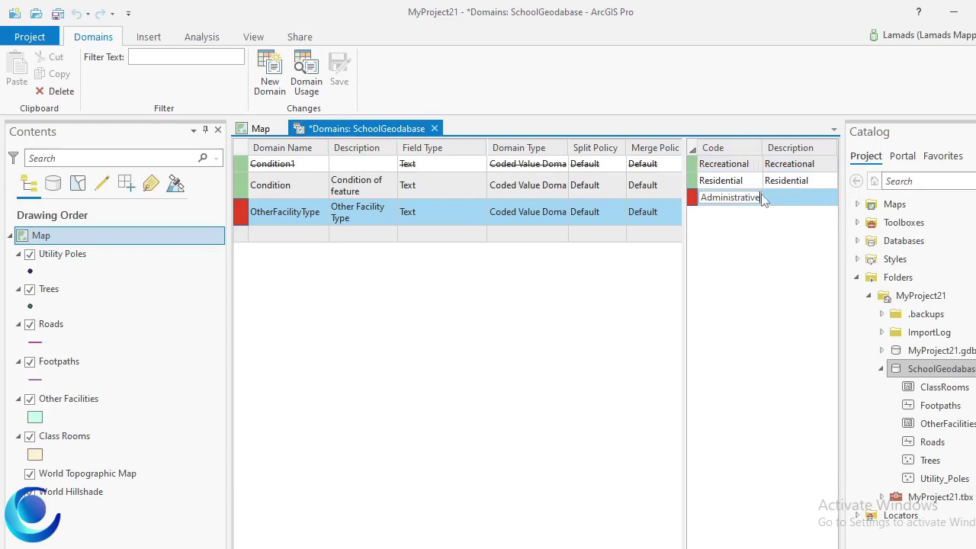
pyautogui.press('Return')
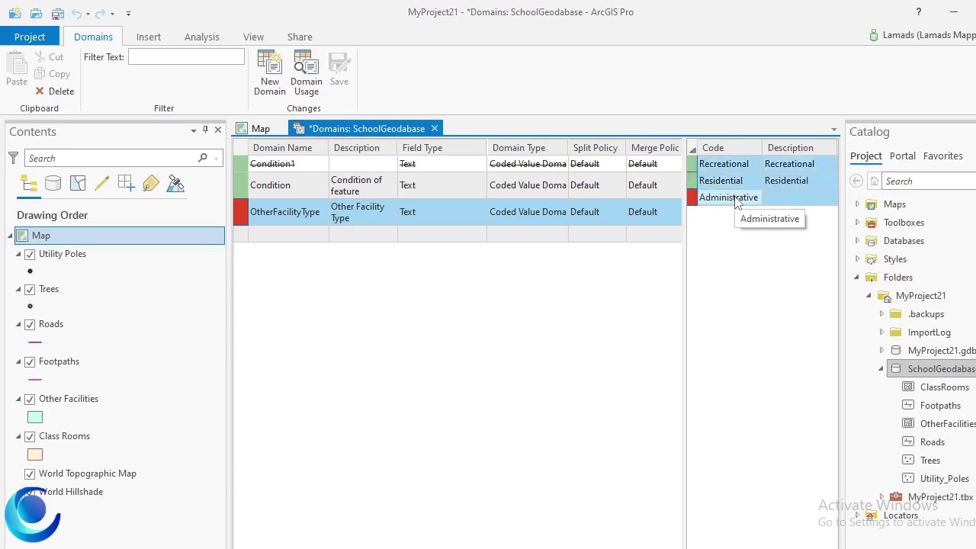
pyautogui.rightClick(737, 199)
pyautogui.click(725, 202)
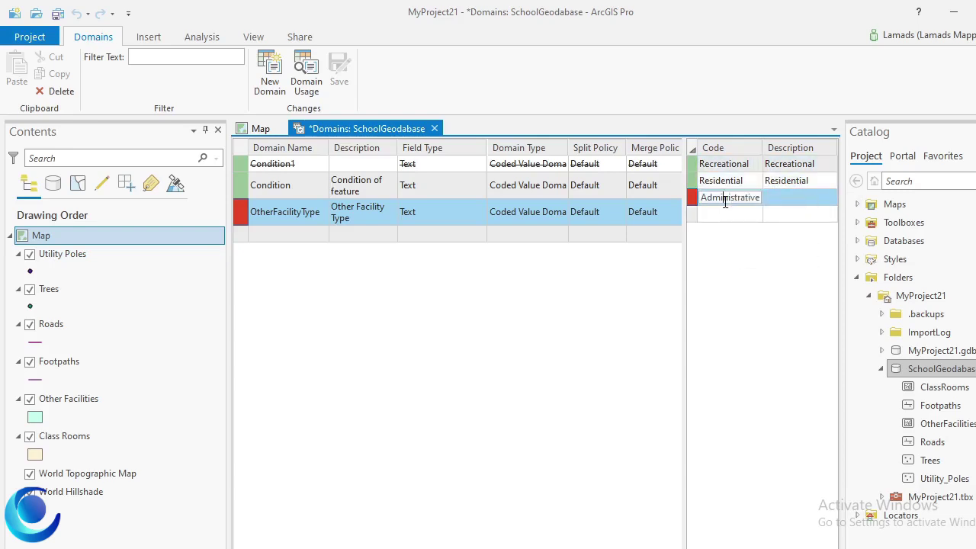
pyautogui.click(773, 202)
pyautogui.hotkey('ctrl', 'v')
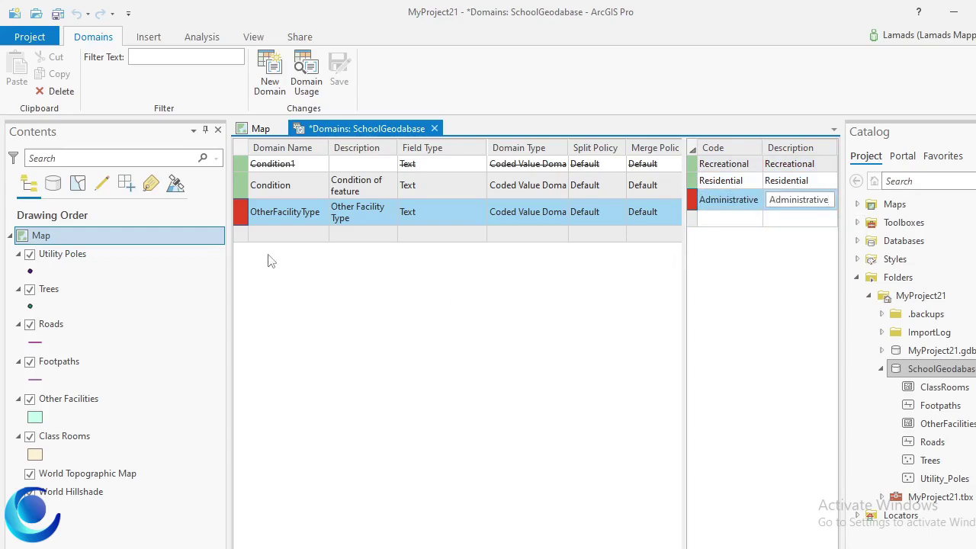
# Step: Remove the blank domain row below OtherFacilityType and save the domain changes to the geodatabase
pyautogui.moveTo(243, 214)
pyautogui.click(238, 238)
pyautogui.rightClick(238, 238)
pyautogui.click(273, 297)
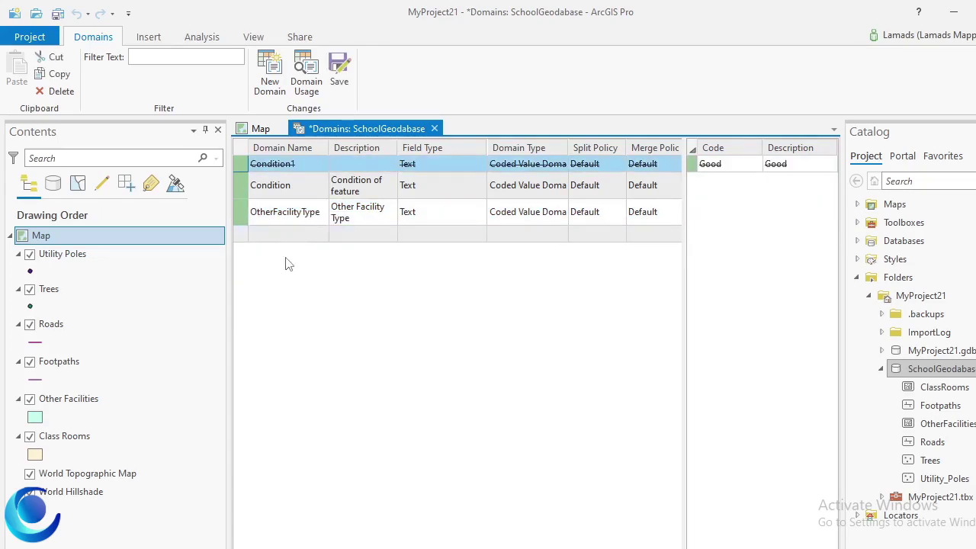
pyautogui.click(340, 67)
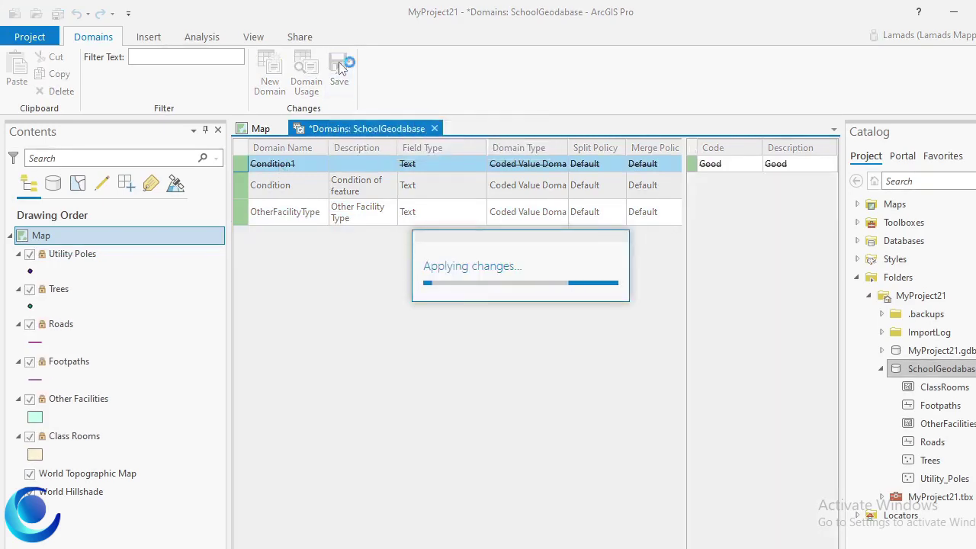
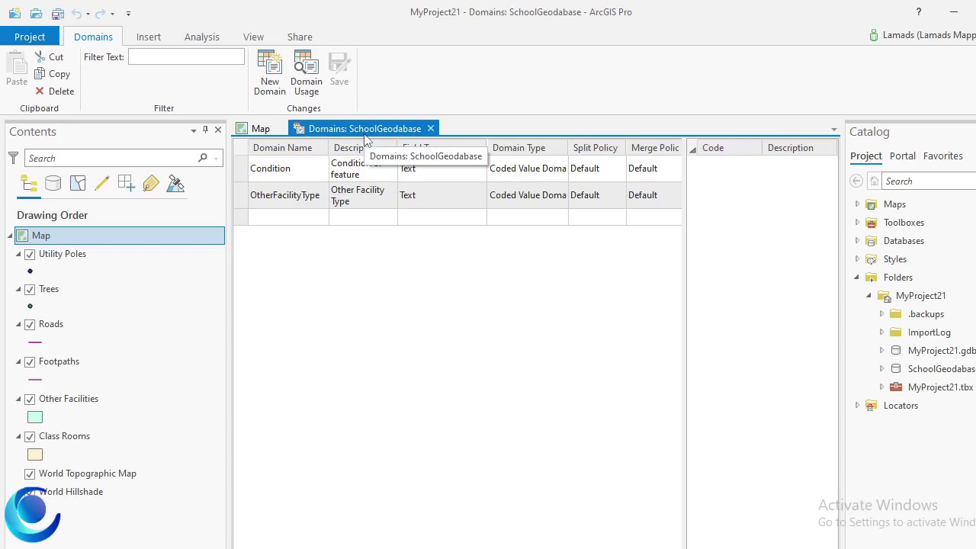
# Step: Open the Utility Poles attribute table, bring up the layer's field definitions, and select the Condition field
pyautogui.click(73, 258)
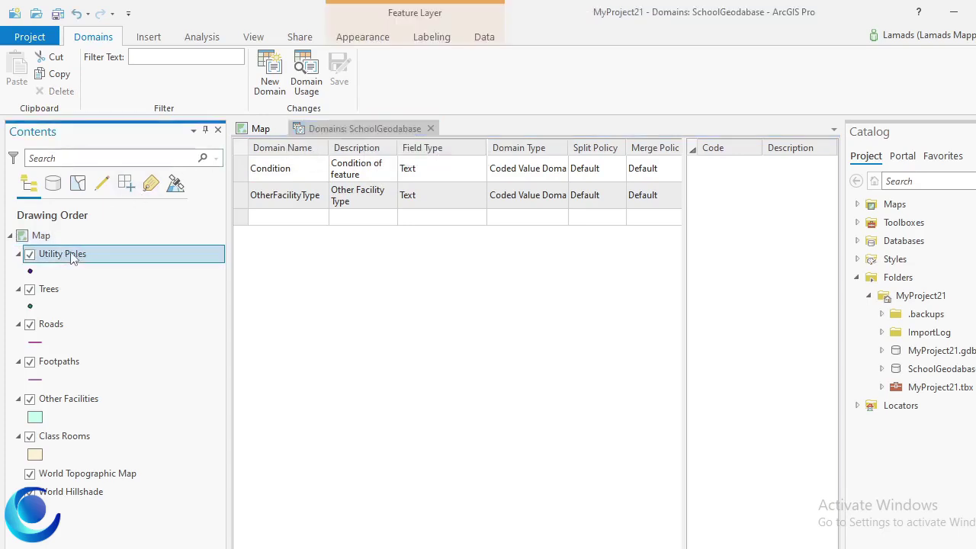
pyautogui.rightClick(73, 258)
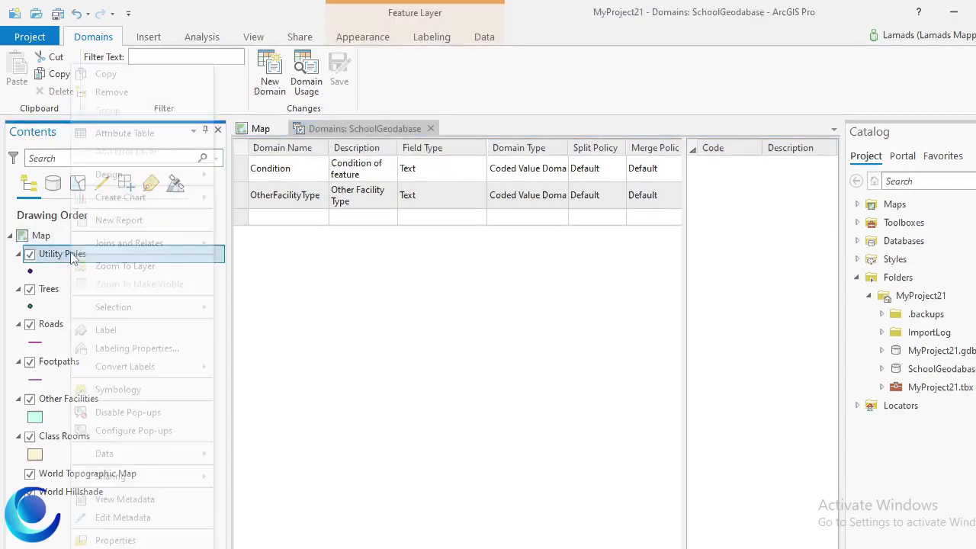
pyautogui.click(149, 135)
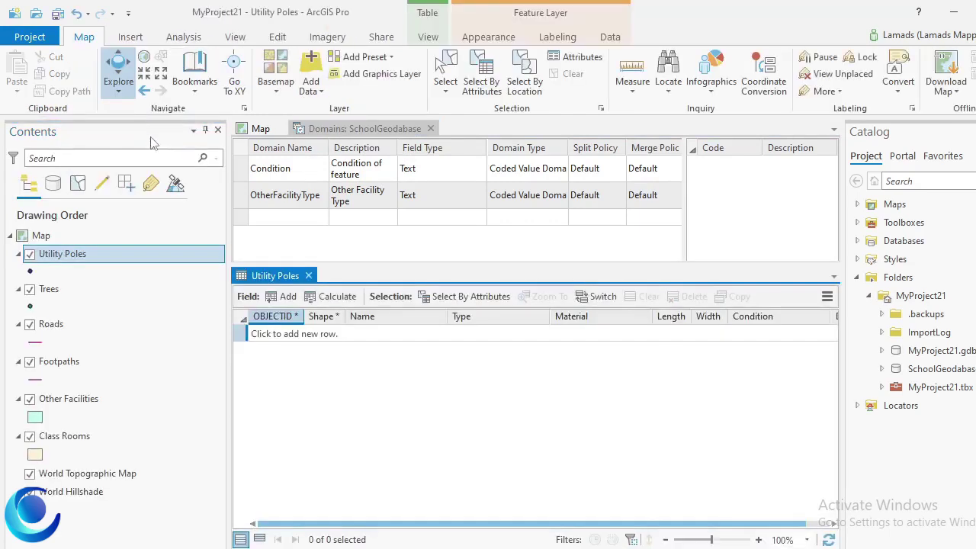
pyautogui.rightClick(413, 325)
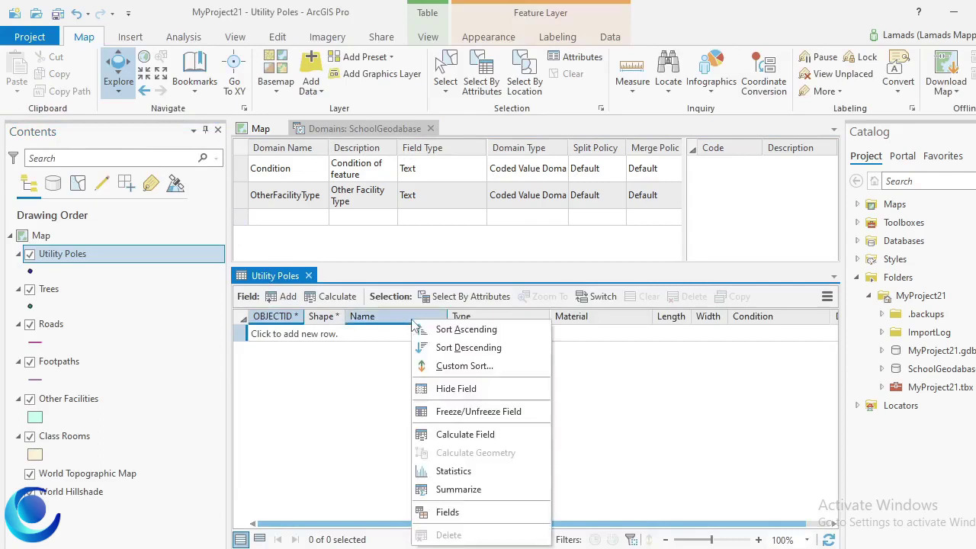
pyautogui.click(469, 515)
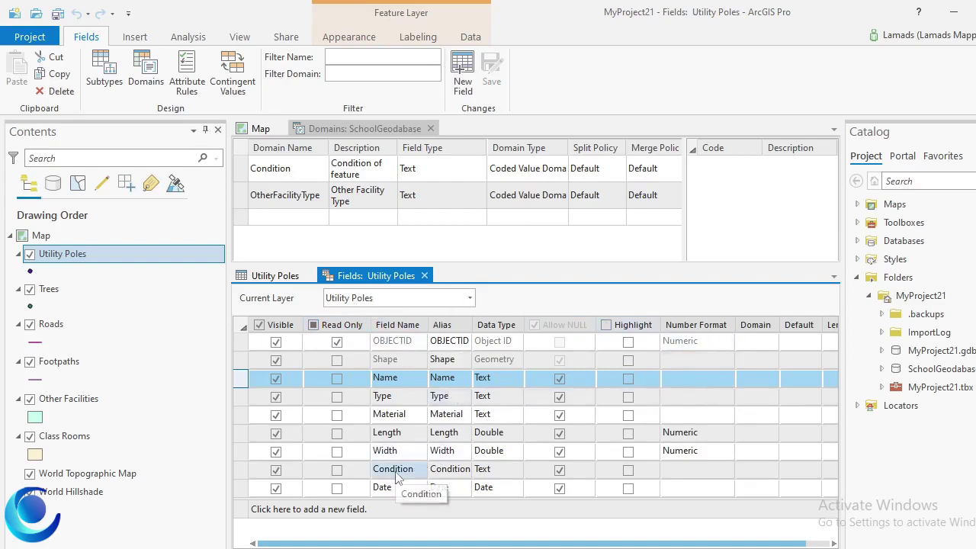
pyautogui.click(239, 474)
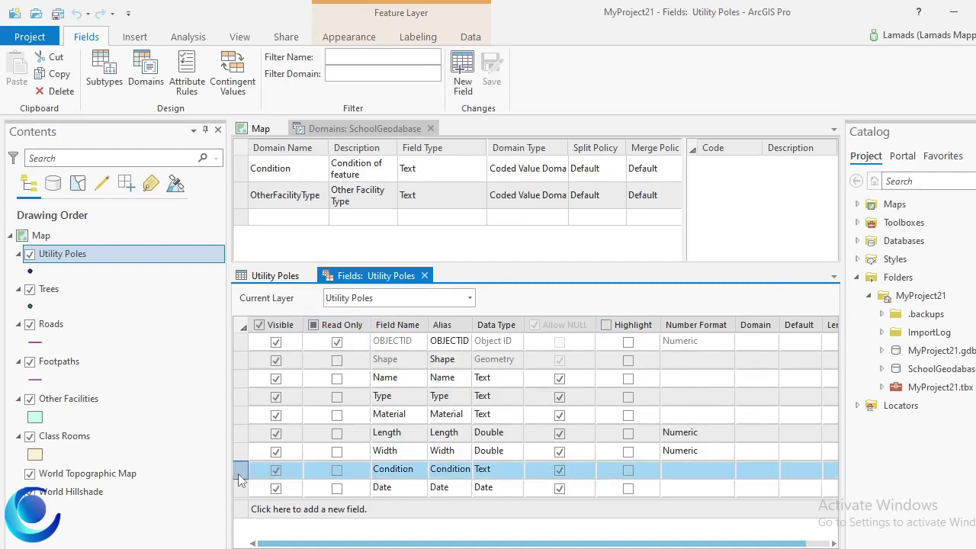
# Step: Assign the Condition domain to the Condition field of Utility Poles and save the field changes
pyautogui.click(753, 475)
pyautogui.click(753, 474)
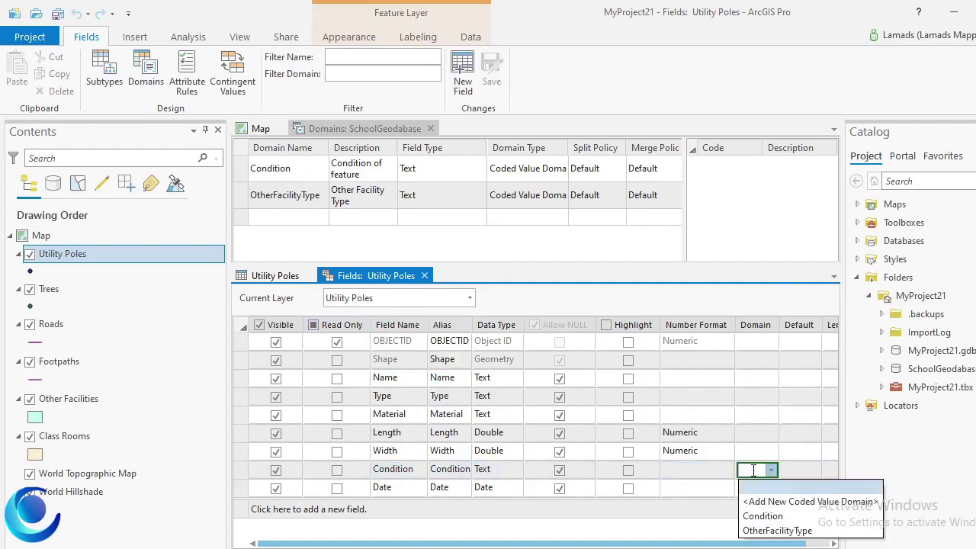
pyautogui.click(762, 516)
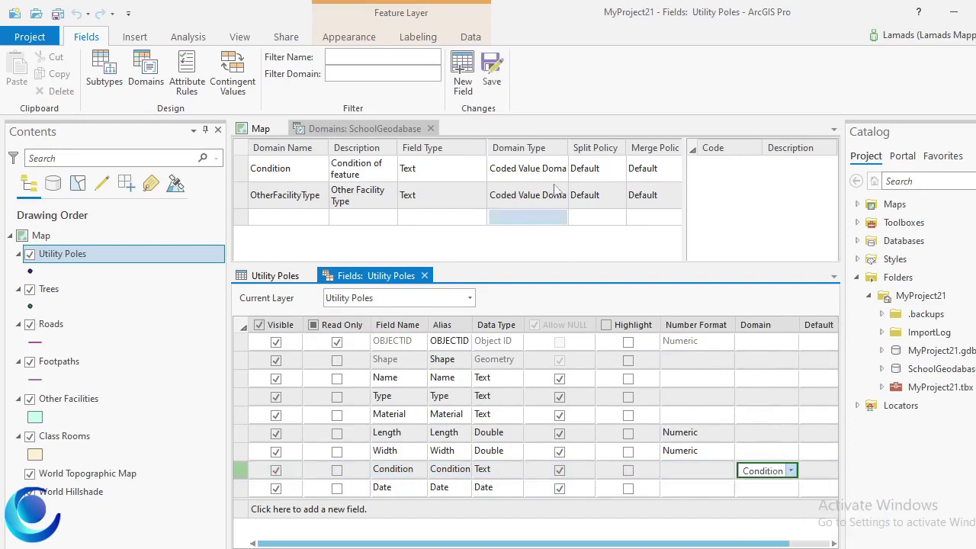
pyautogui.click(492, 67)
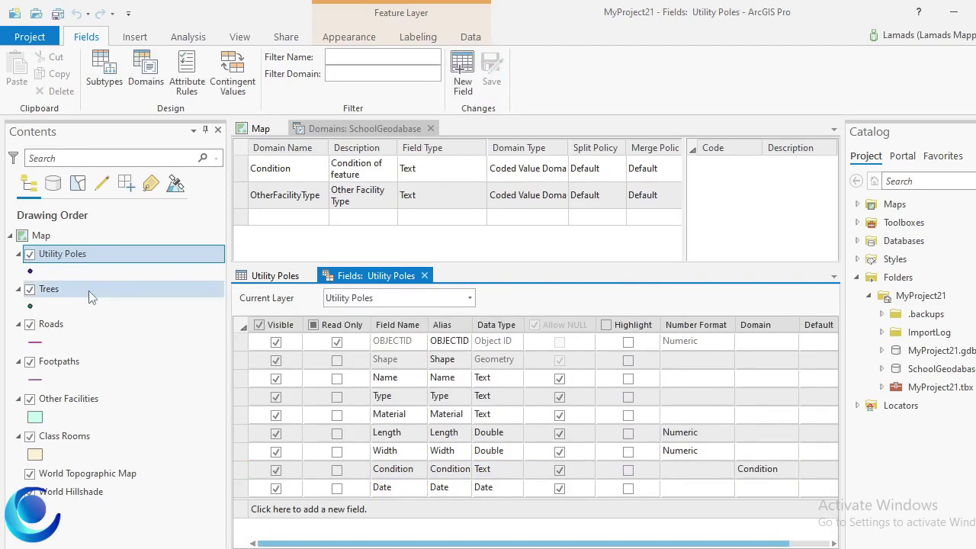
# Step: Open the Trees attribute table and bring up the layer's field definitions
pyautogui.click(422, 299)
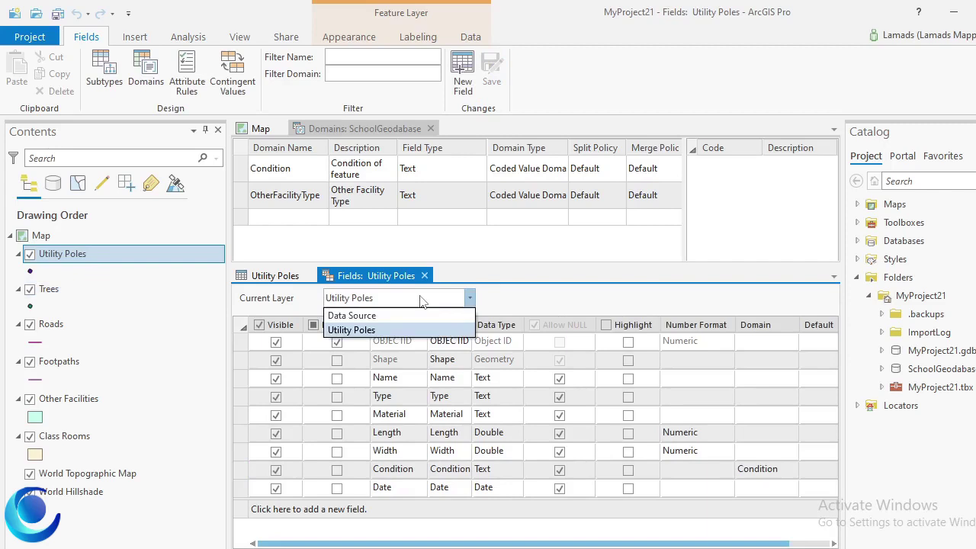
pyautogui.click(421, 299)
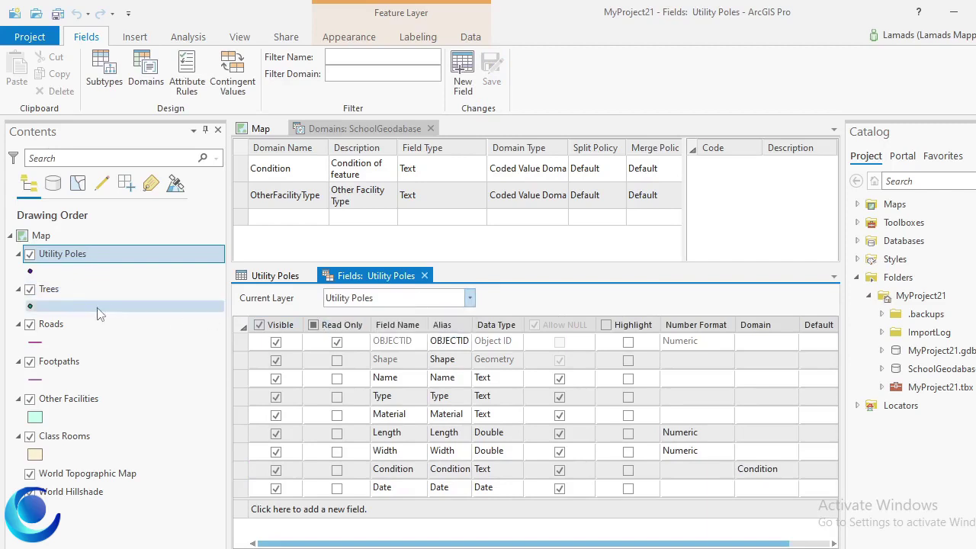
pyautogui.rightClick(48, 292)
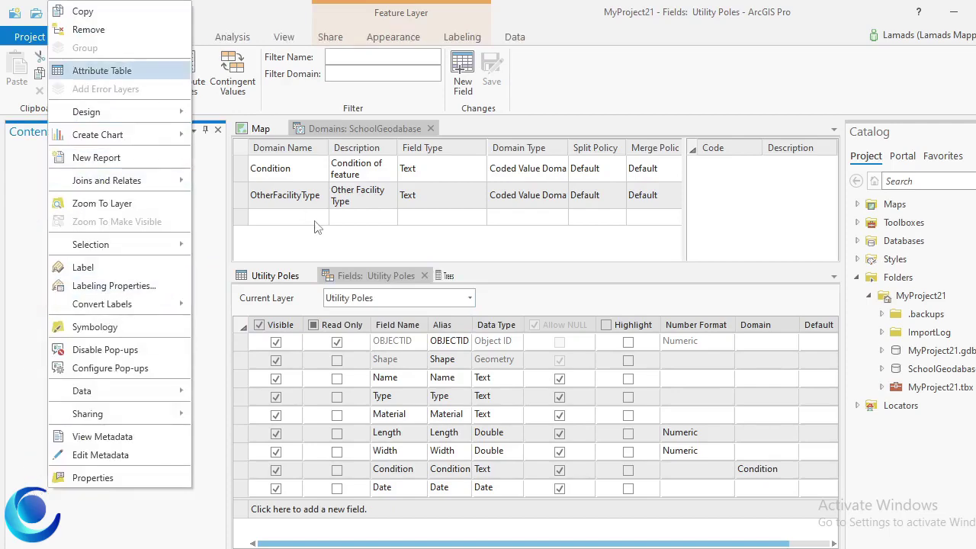
pyautogui.click(111, 74)
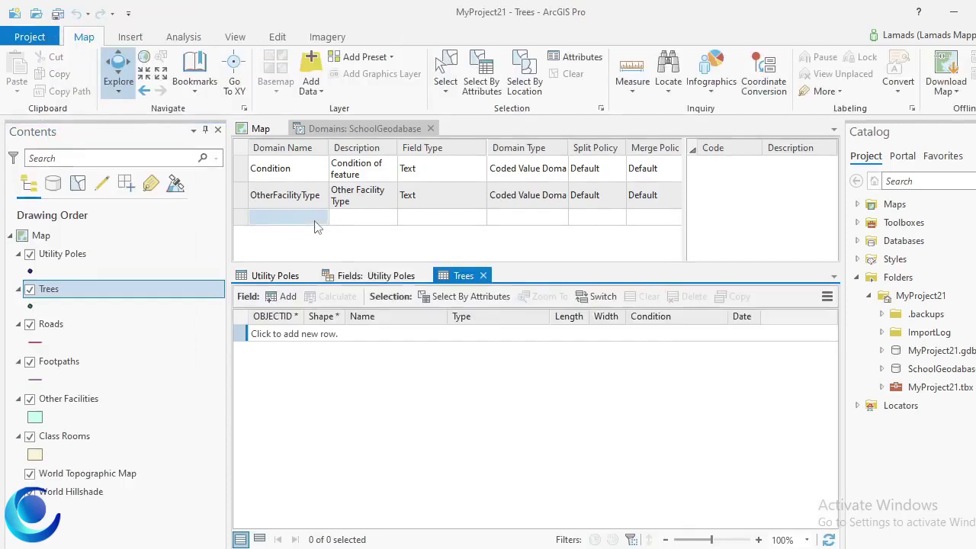
pyautogui.rightClick(475, 326)
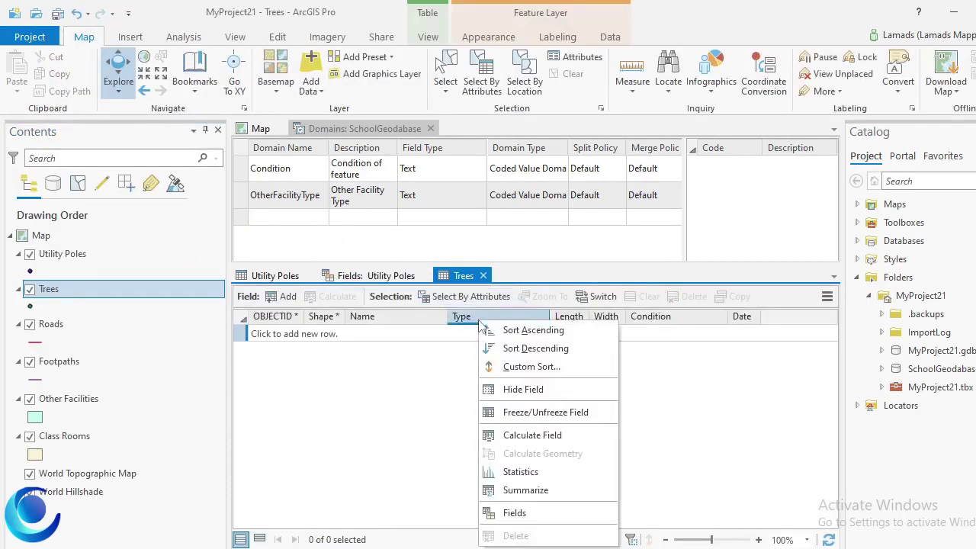
pyautogui.click(543, 514)
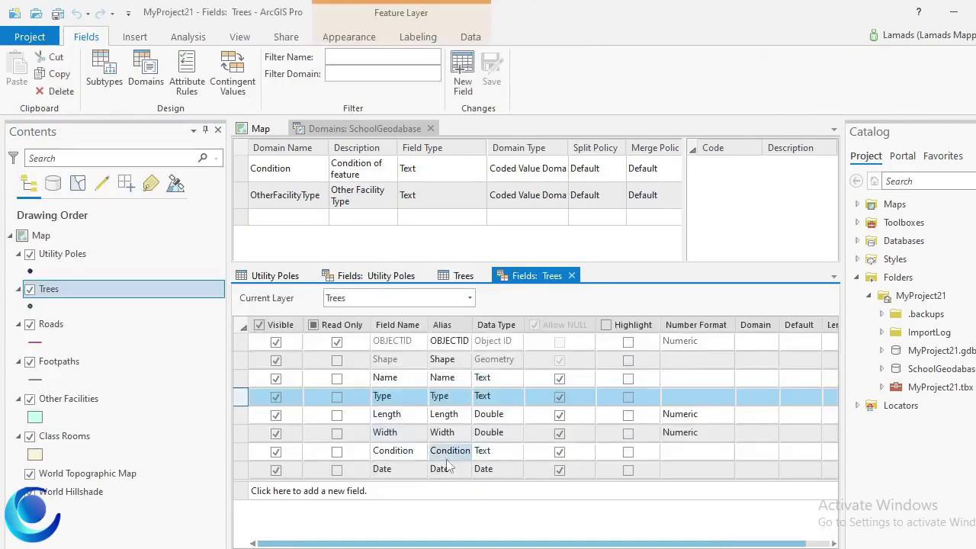
# Step: Assign the Condition domain to the Condition field of the Trees layer
pyautogui.click(746, 450)
pyautogui.click(746, 450)
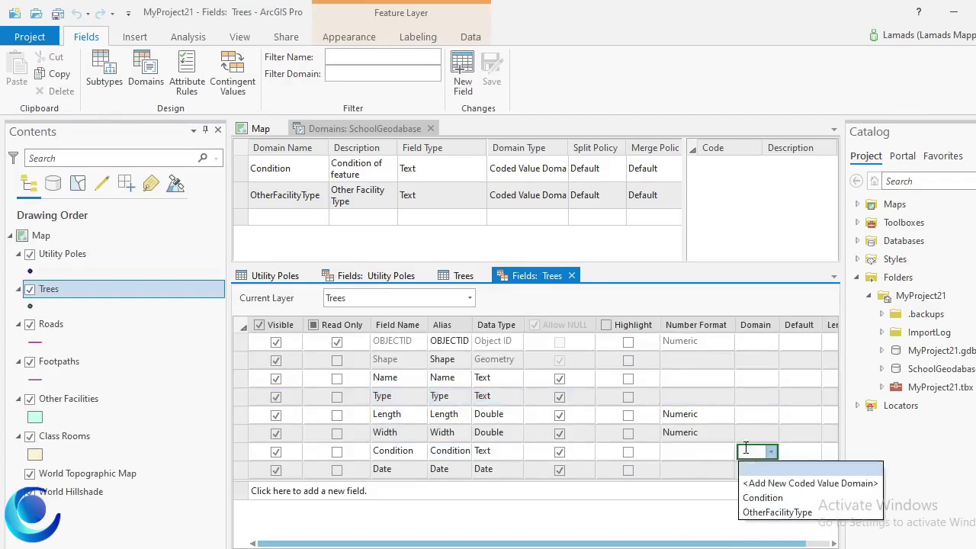
pyautogui.click(755, 493)
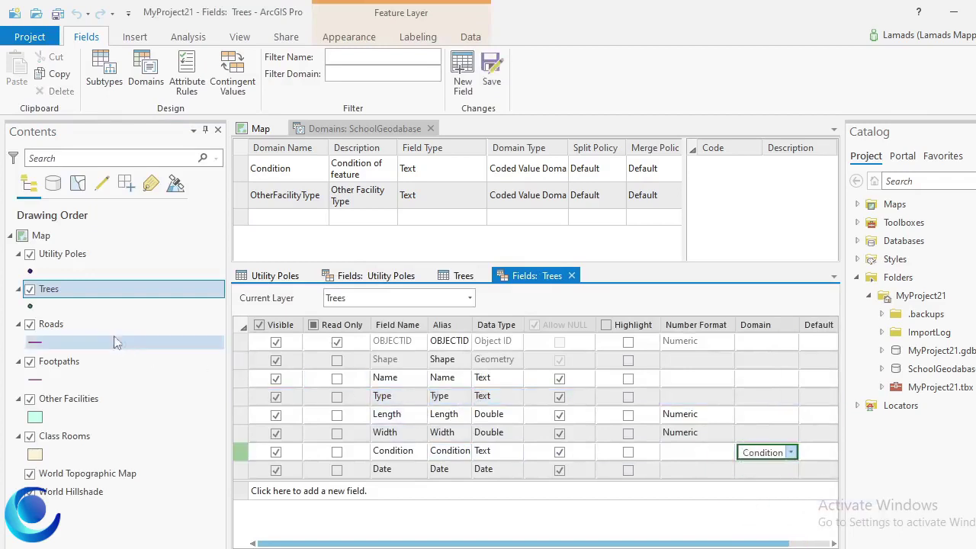
# Step: Open the Roads attribute table and bring up the layer's field definitions
pyautogui.click(47, 326)
pyautogui.rightClick(48, 325)
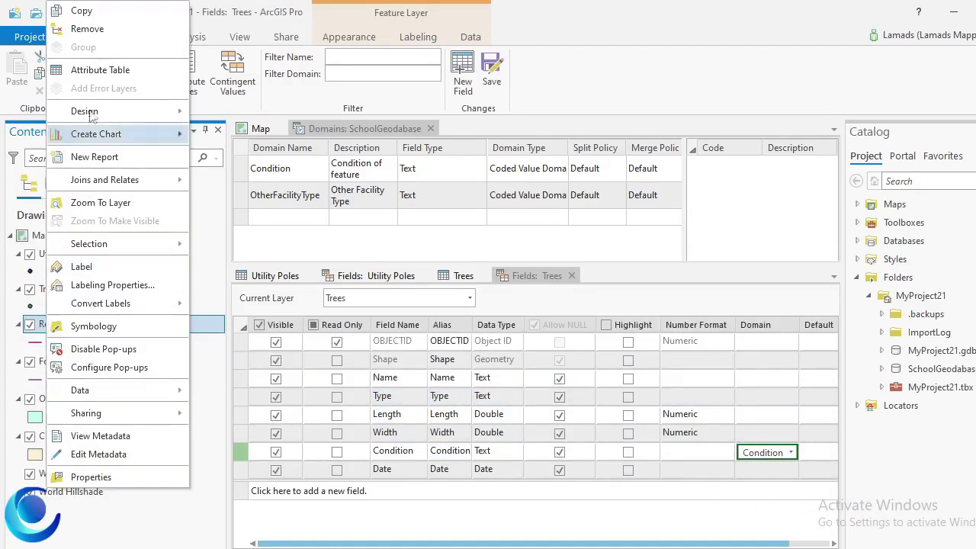
pyautogui.click(99, 69)
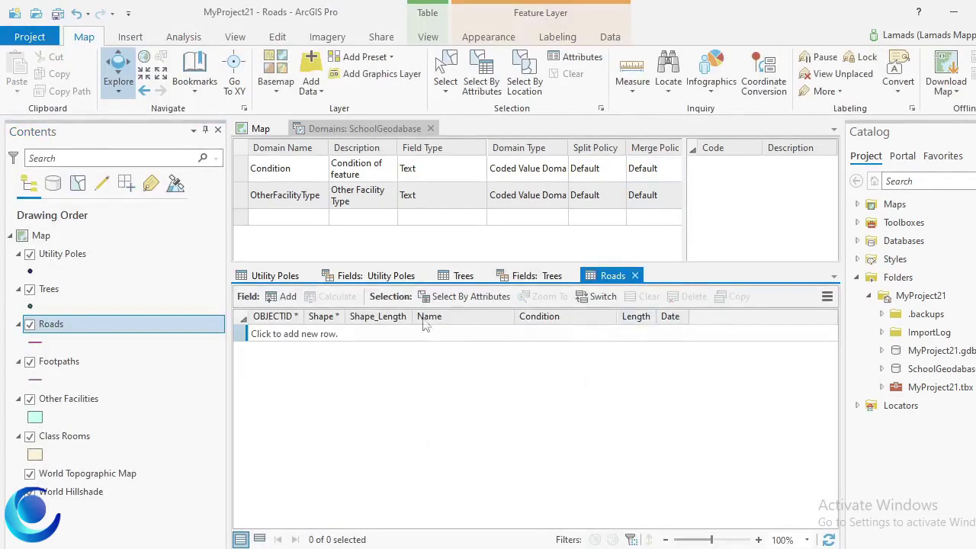
pyautogui.rightClick(474, 314)
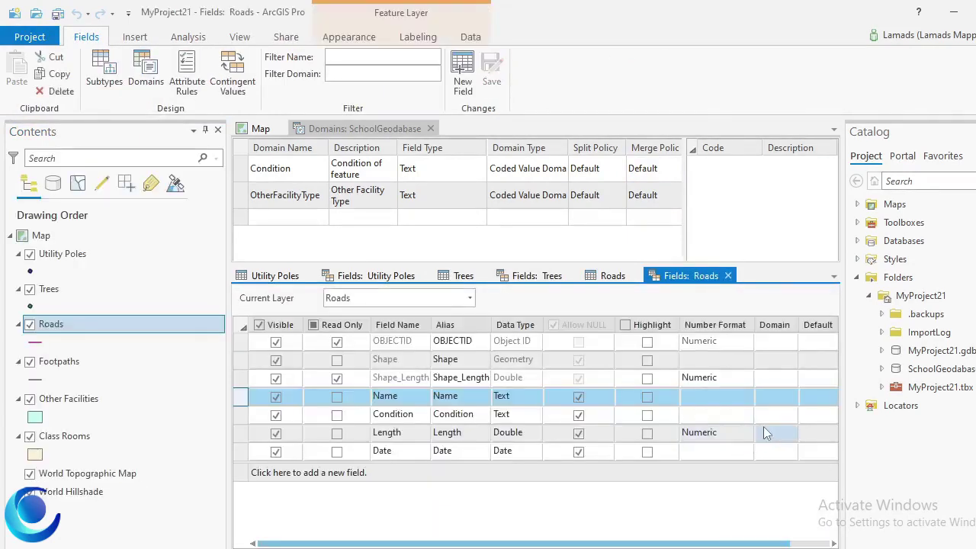
# Step: Assign the Condition domain to the Condition field of Roads and save the field changes
pyautogui.click(769, 419)
pyautogui.click(769, 419)
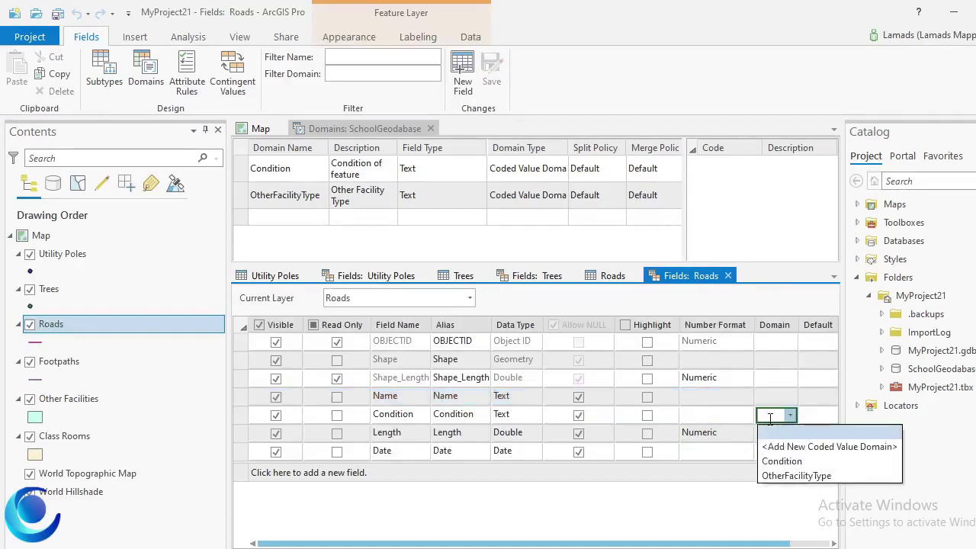
pyautogui.click(783, 468)
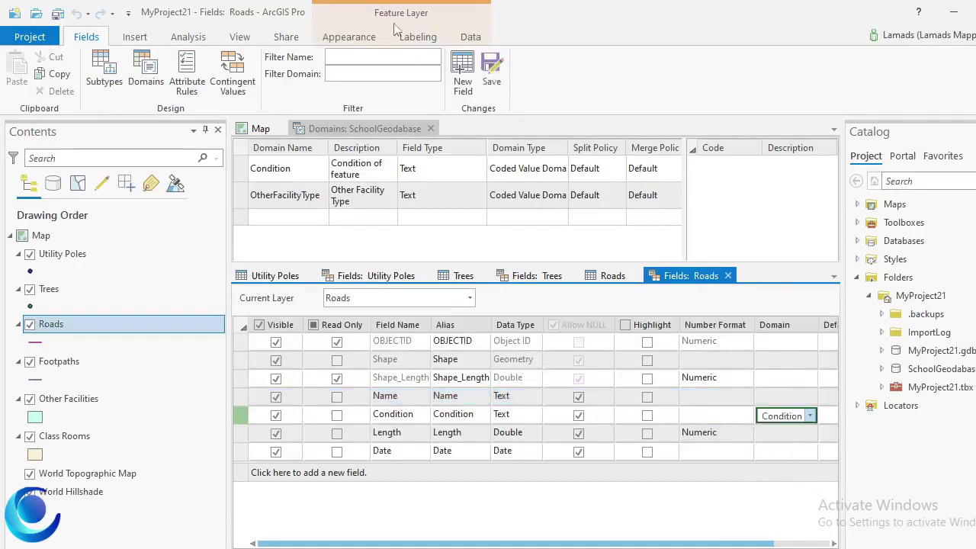
pyautogui.click(492, 70)
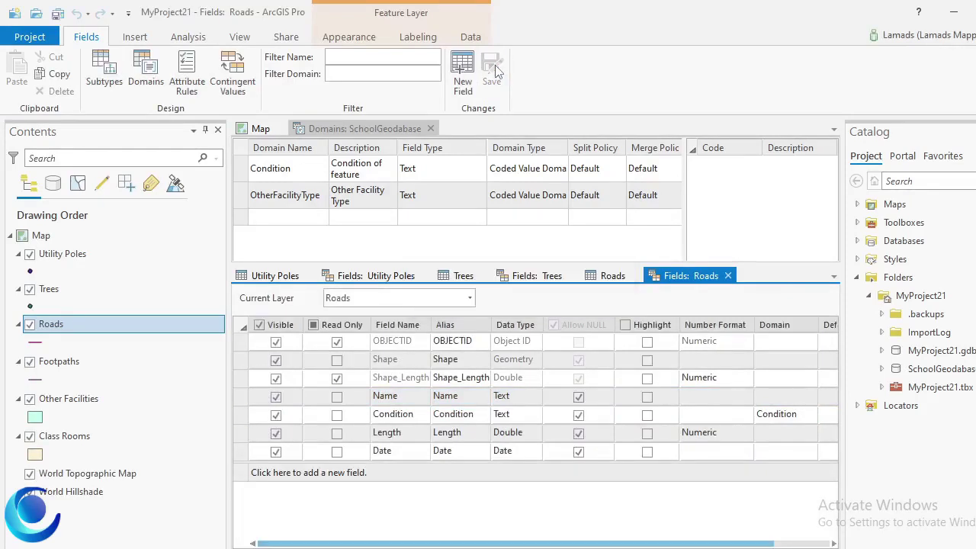
# Step: Open the attribute table of the Footpaths layer
pyautogui.rightClick(61, 363)
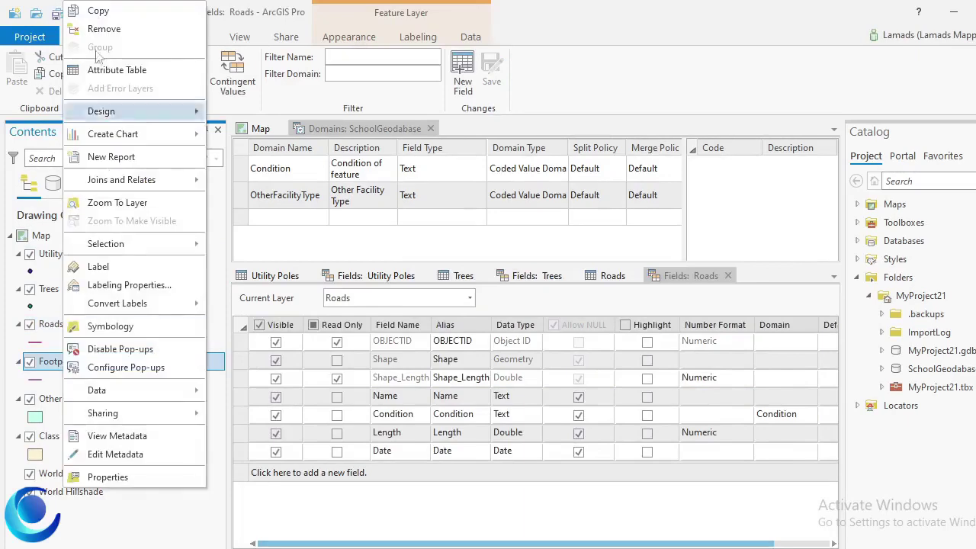
pyautogui.click(118, 70)
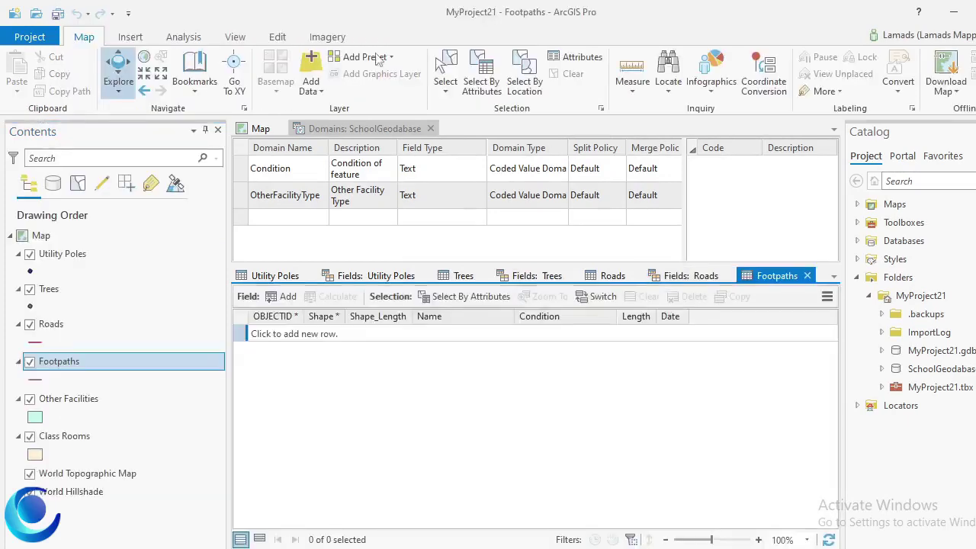
pyautogui.rightClick(503, 319)
pyautogui.click(583, 437)
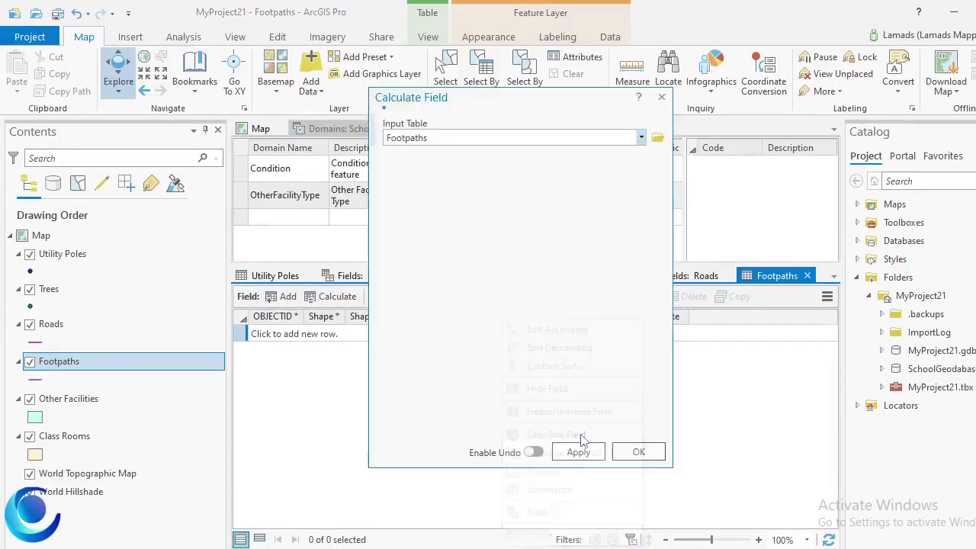
pyautogui.click(665, 86)
pyautogui.click(664, 82)
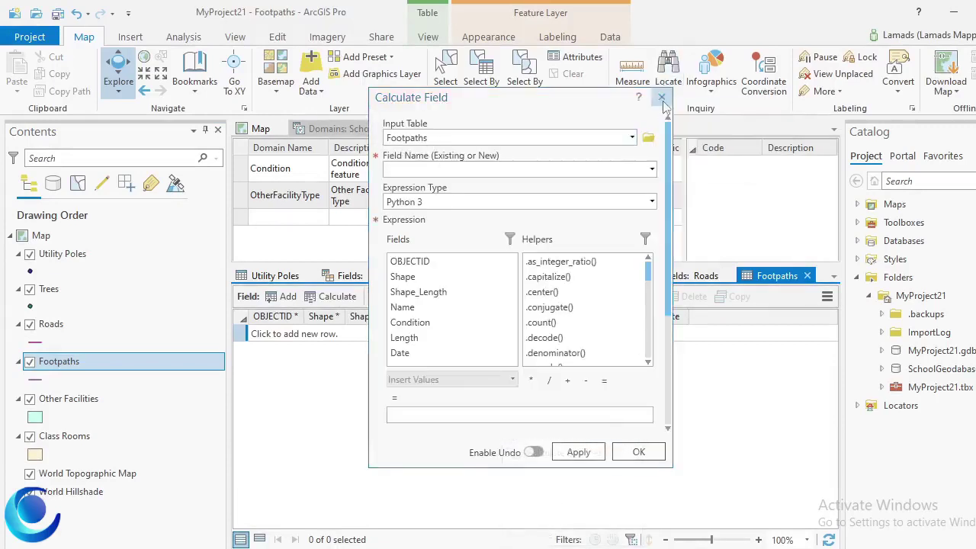
pyautogui.click(661, 99)
pyautogui.rightClick(462, 321)
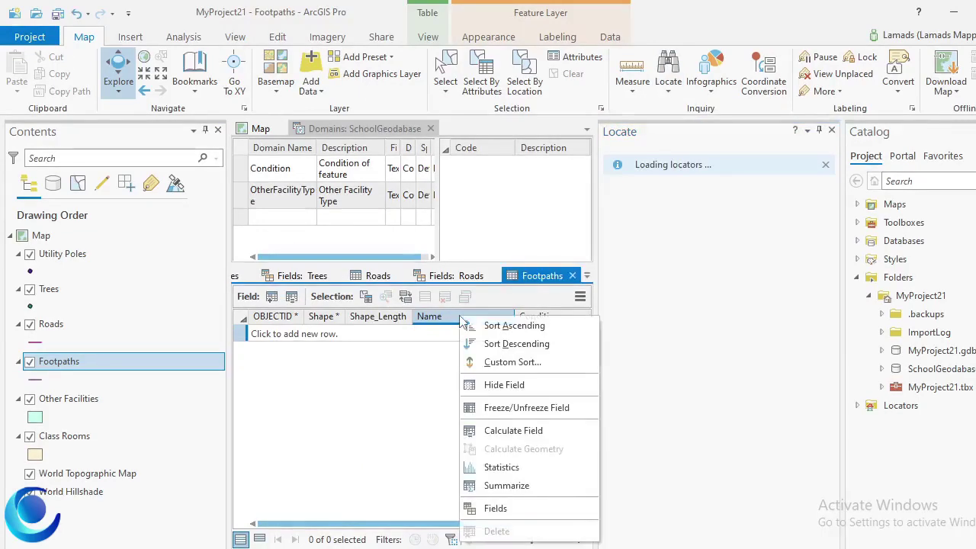
pyautogui.click(831, 130)
pyautogui.click(832, 131)
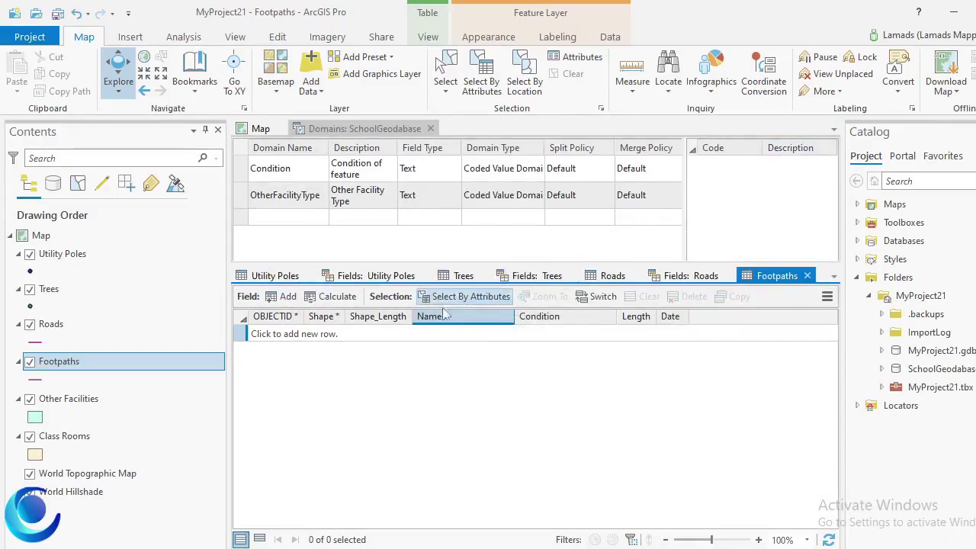
# Step: Bring up the Footpaths field definitions and assign the Condition domain to the Condition field
pyautogui.rightClick(446, 323)
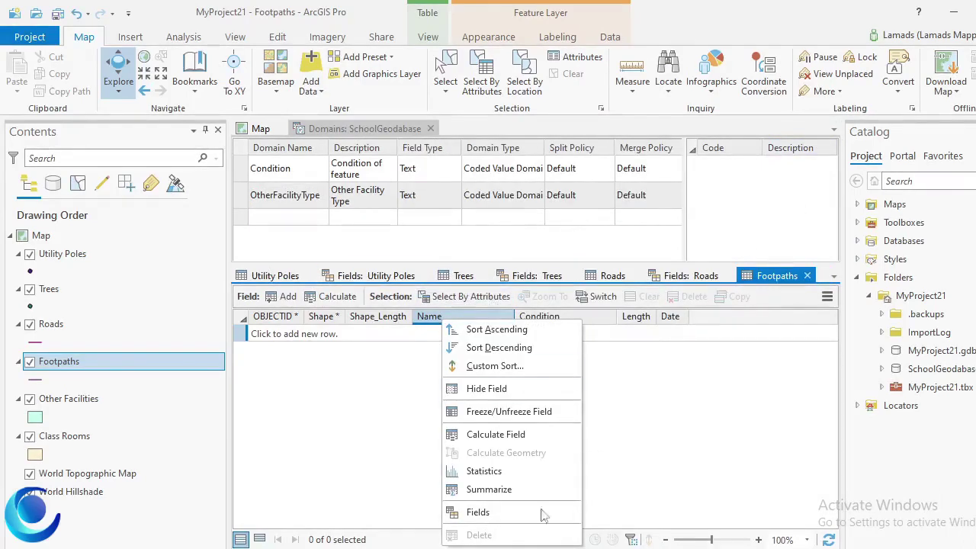
pyautogui.press('Return')
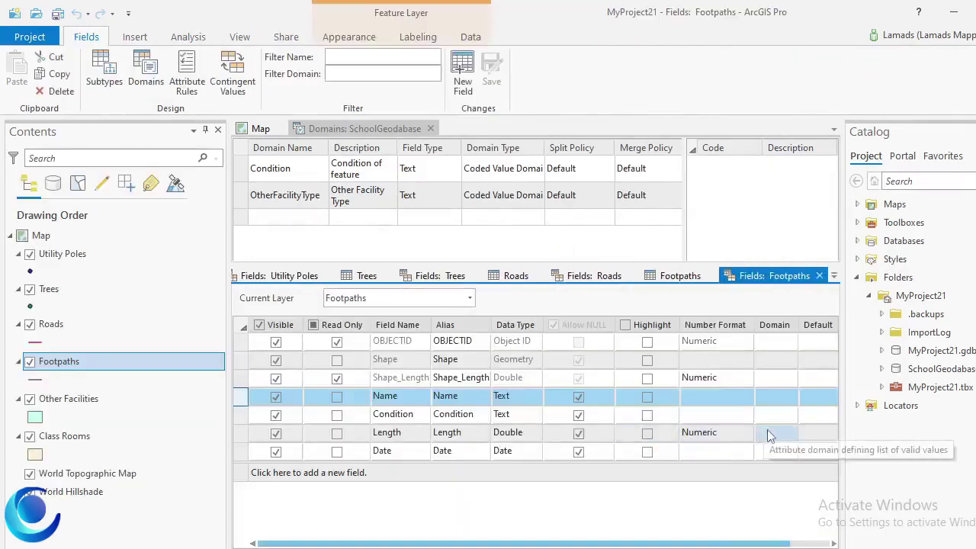
pyautogui.click(761, 413)
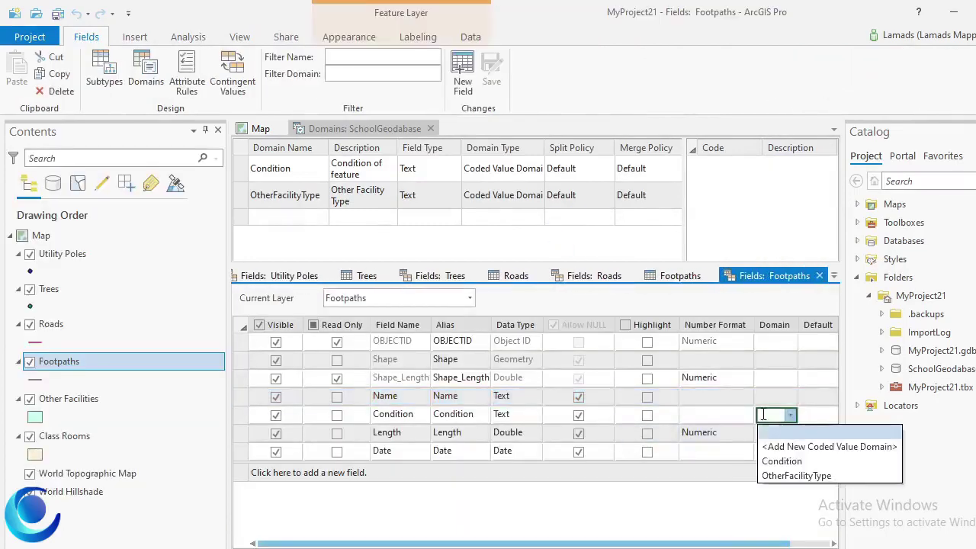
pyautogui.click(782, 461)
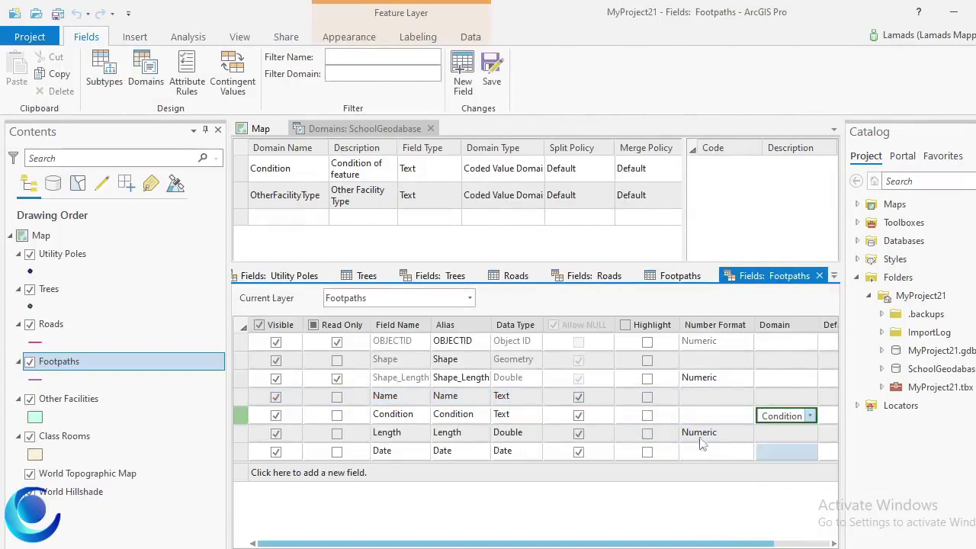
# Step: Open the Other Facilities attribute table and bring up the layer's field definitions
pyautogui.rightClick(65, 410)
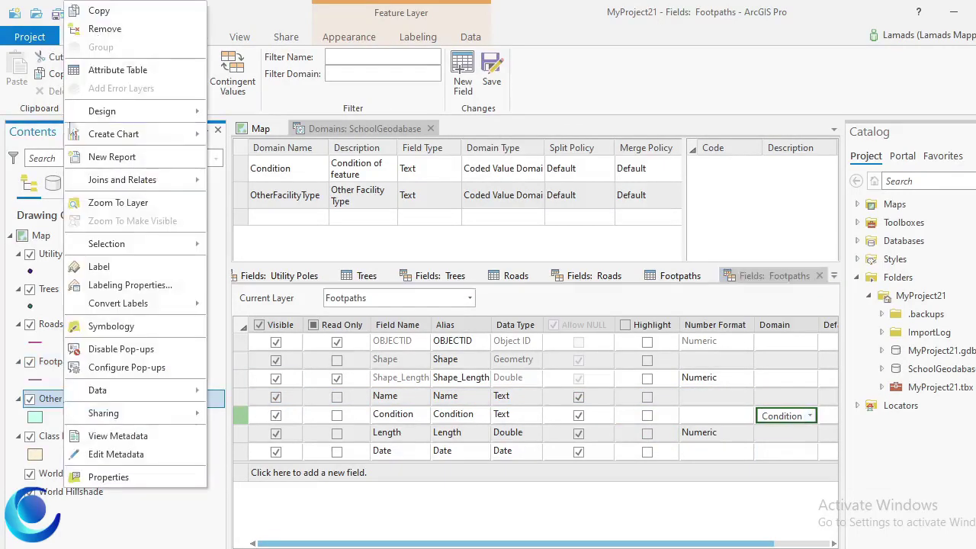
pyautogui.click(105, 73)
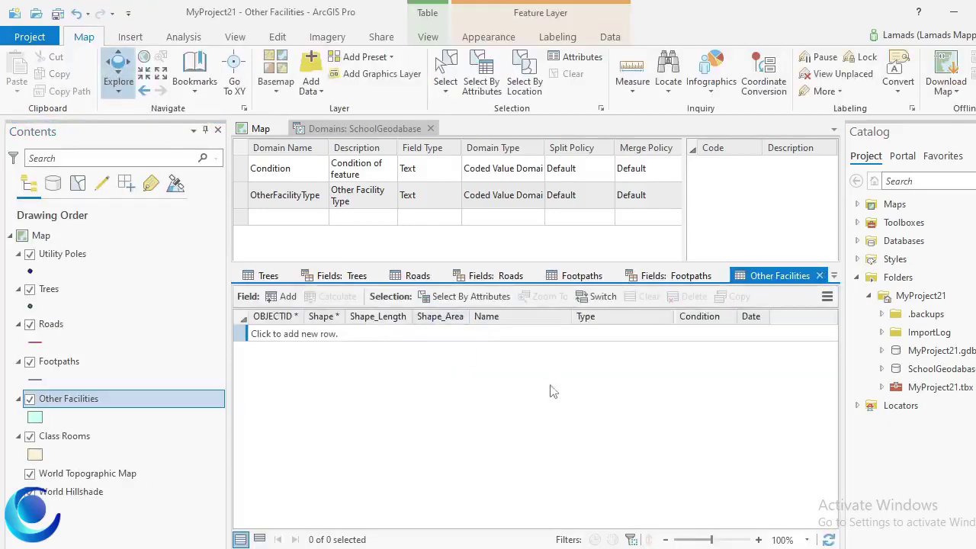
pyautogui.rightClick(506, 316)
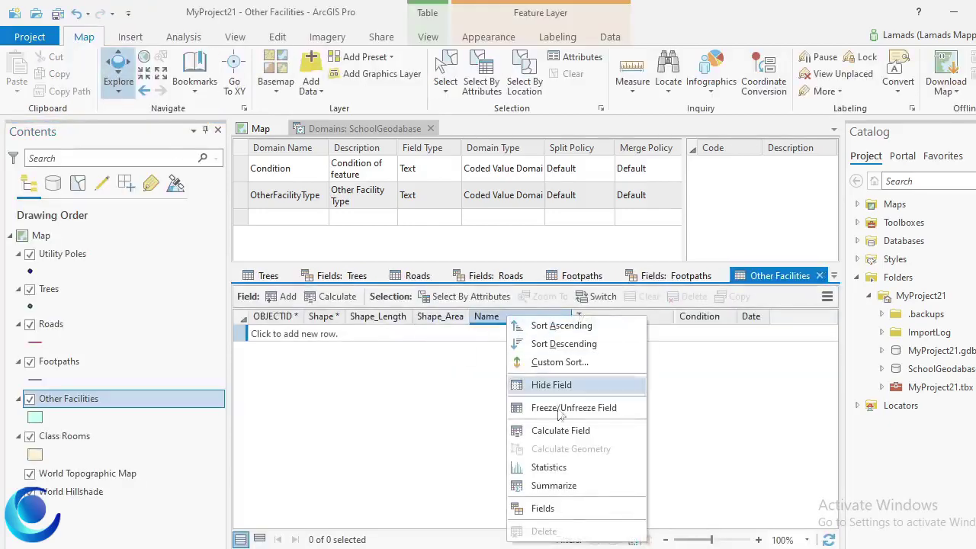
pyautogui.click(543, 508)
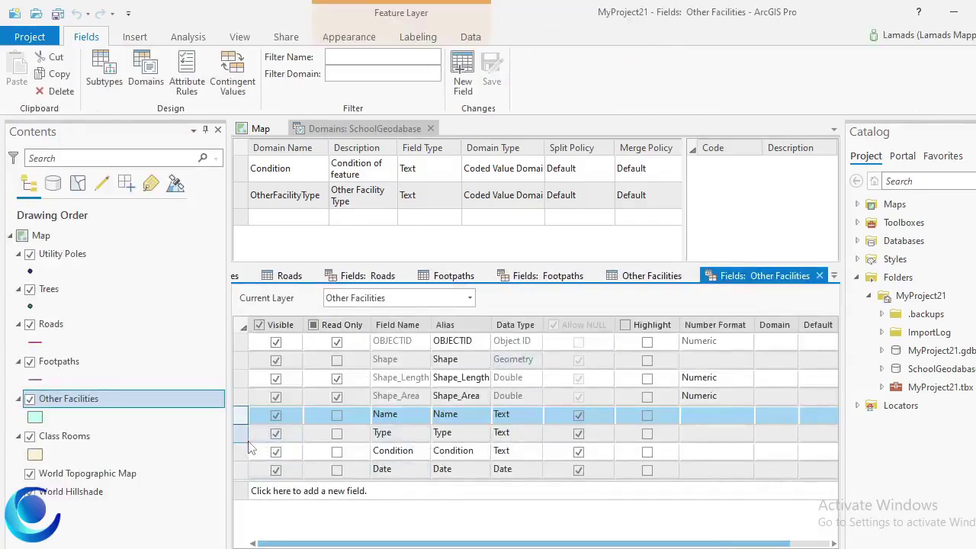
# Step: Assign the OtherFacilityType domain to the Type field and the Condition domain to the Condition field of Other Facilities
pyautogui.click(677, 432)
pyautogui.click(776, 433)
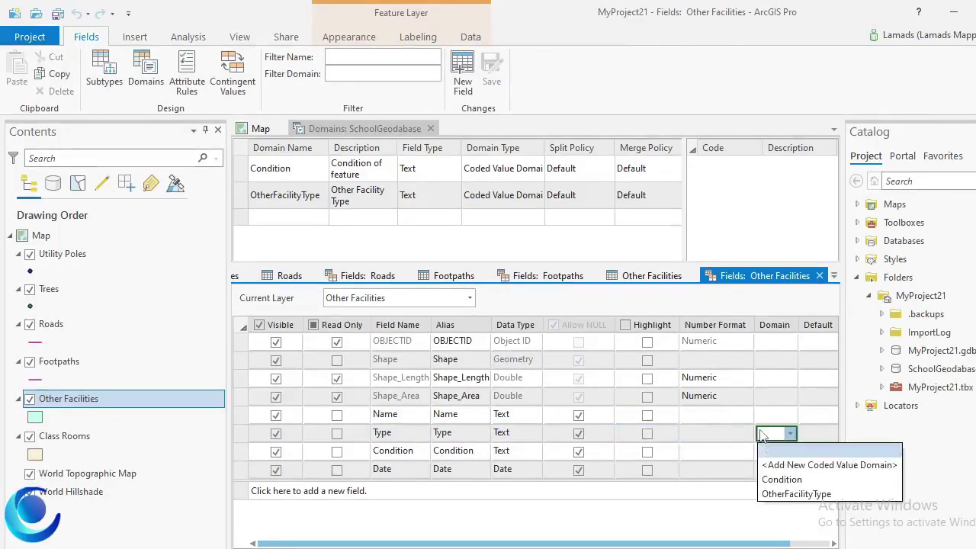
pyautogui.click(782, 494)
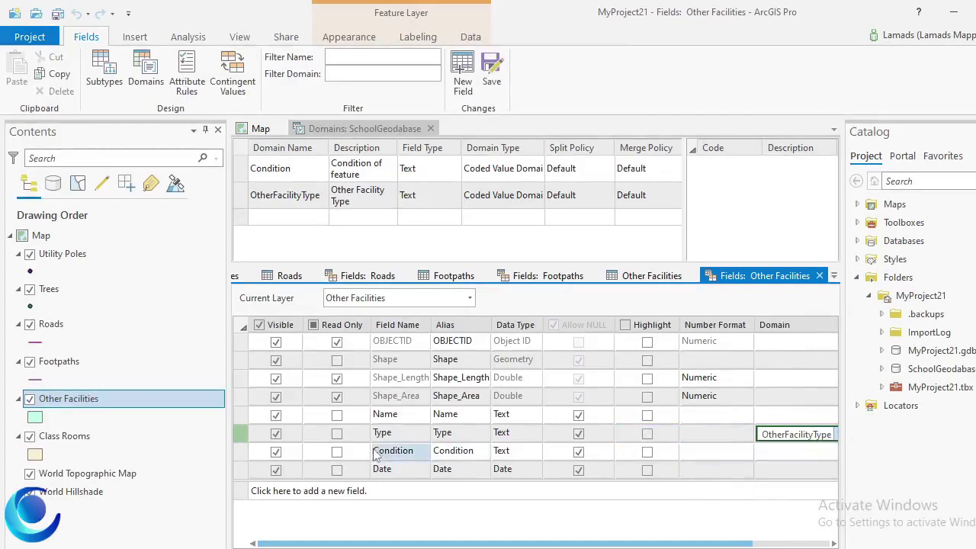
pyautogui.click(782, 450)
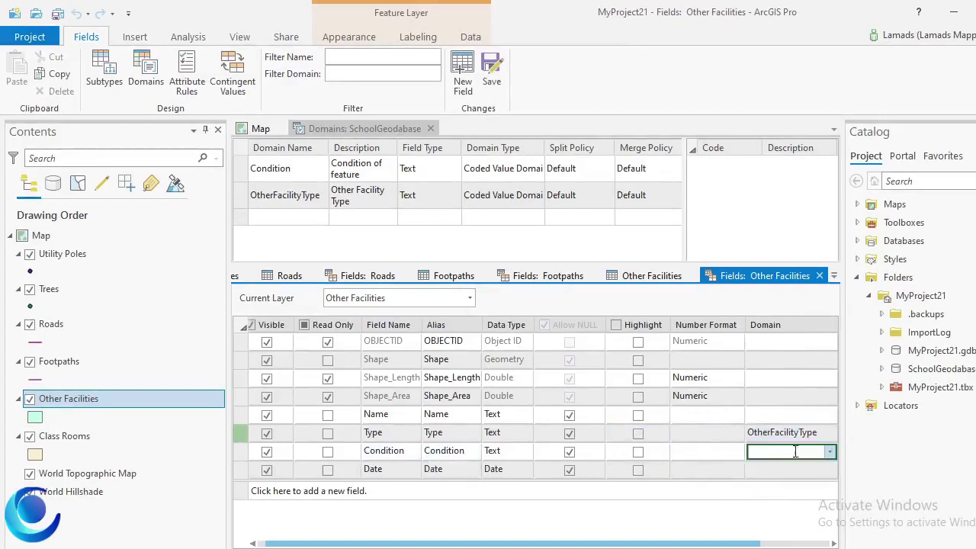
pyautogui.click(825, 452)
pyautogui.click(774, 500)
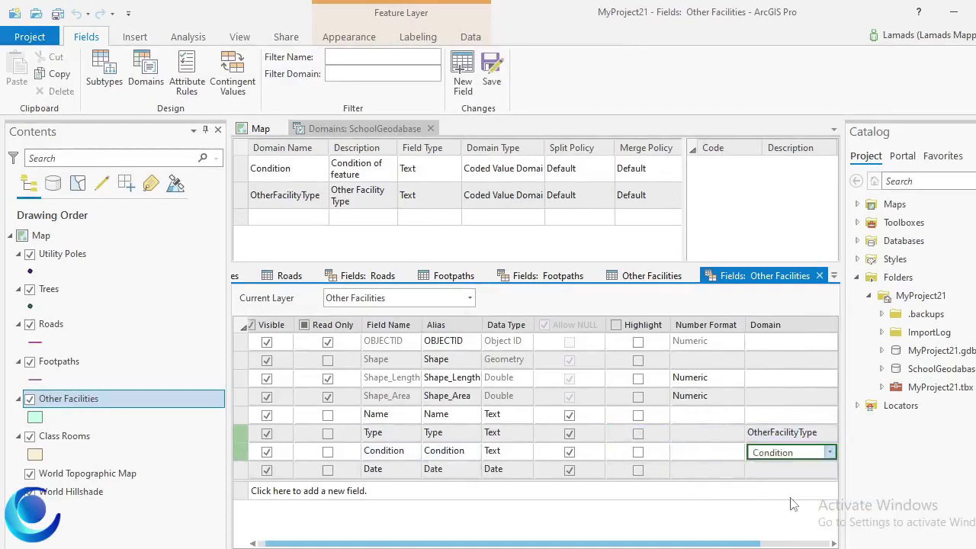
# Step: Check the coded values of the Condition domain, and save the domain assignments of the Other Facilities fields
pyautogui.click(519, 163)
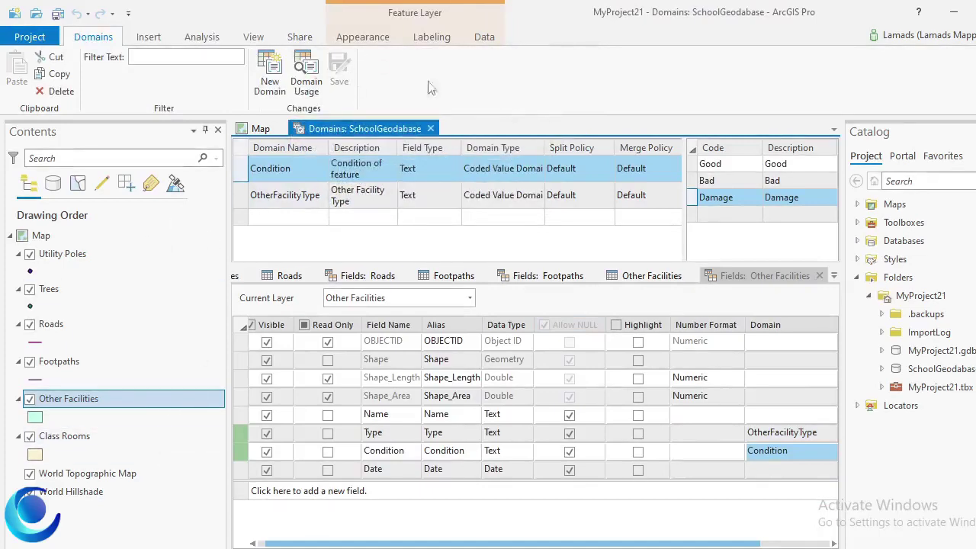
pyautogui.click(751, 516)
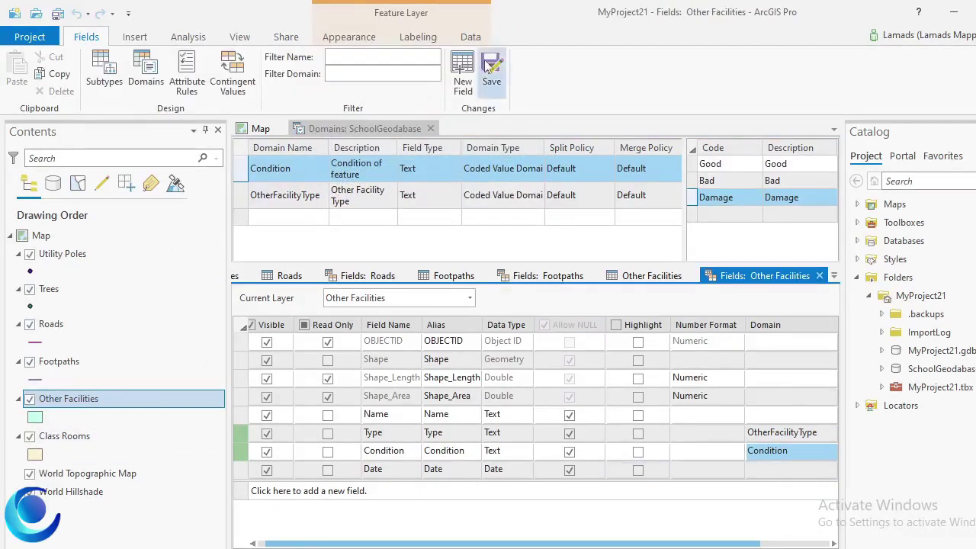
pyautogui.click(491, 76)
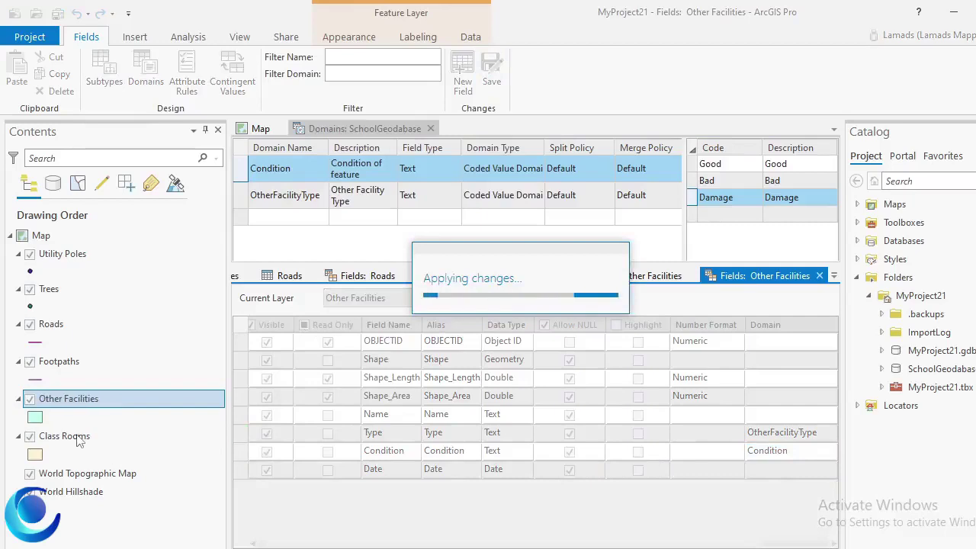
# Step: Open the Class Rooms attribute table and bring up the layer's field definitions
pyautogui.rightClick(79, 441)
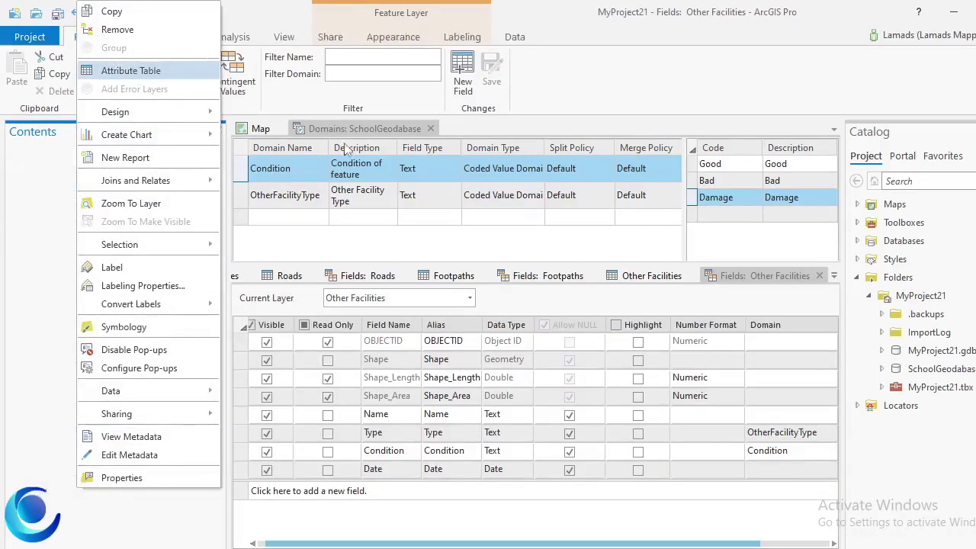
pyautogui.click(130, 69)
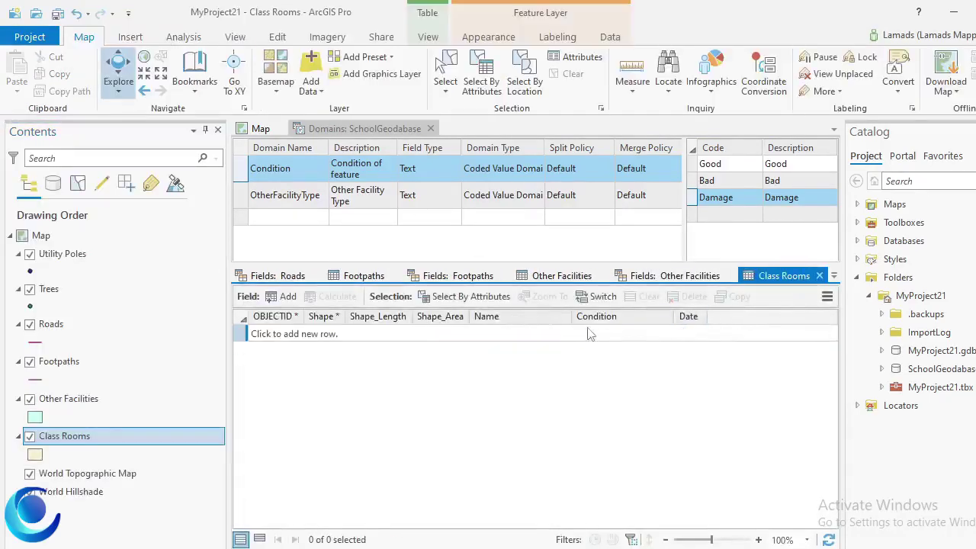
pyautogui.rightClick(584, 318)
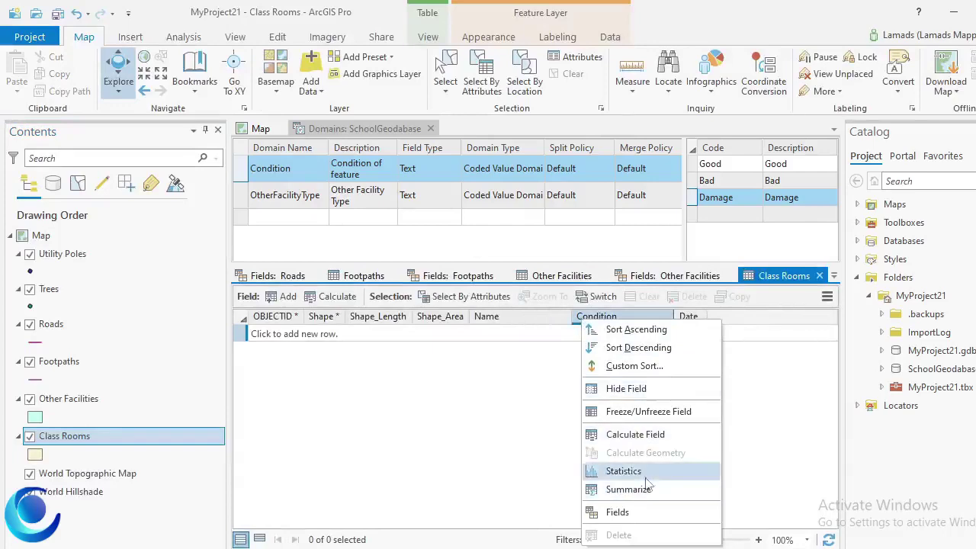
pyautogui.click(640, 511)
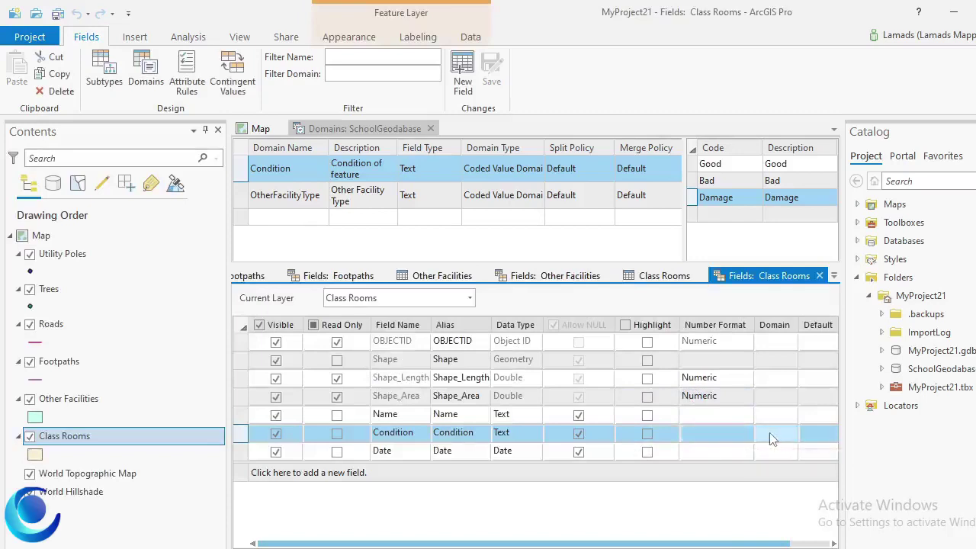
# Step: Assign the Condition domain to the Condition field of Class Rooms and save the field changes
pyautogui.click(774, 439)
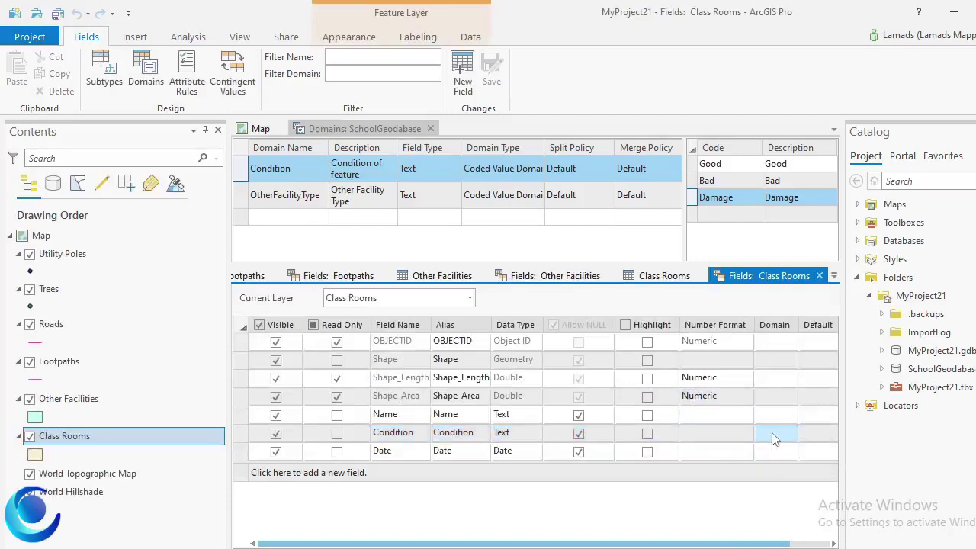
pyautogui.click(774, 435)
pyautogui.click(783, 480)
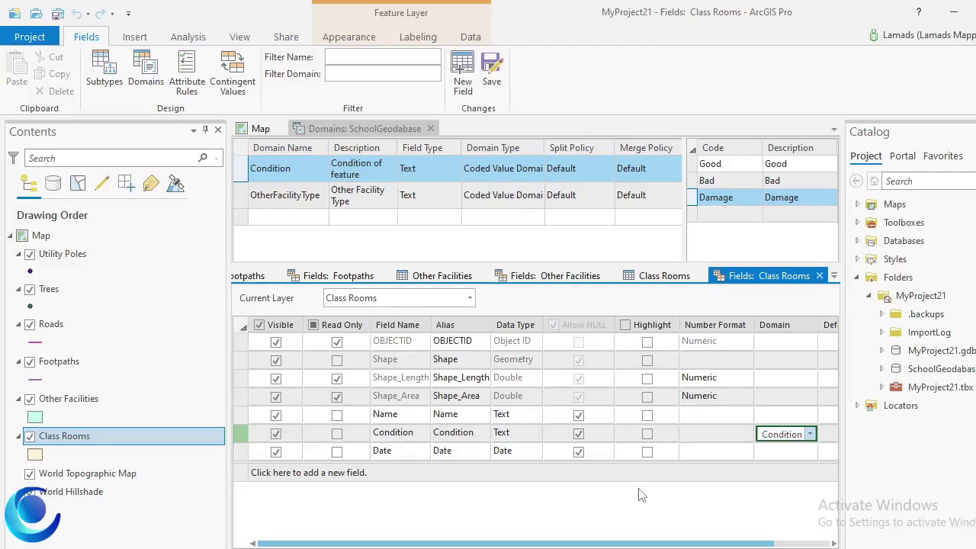
pyautogui.click(491, 72)
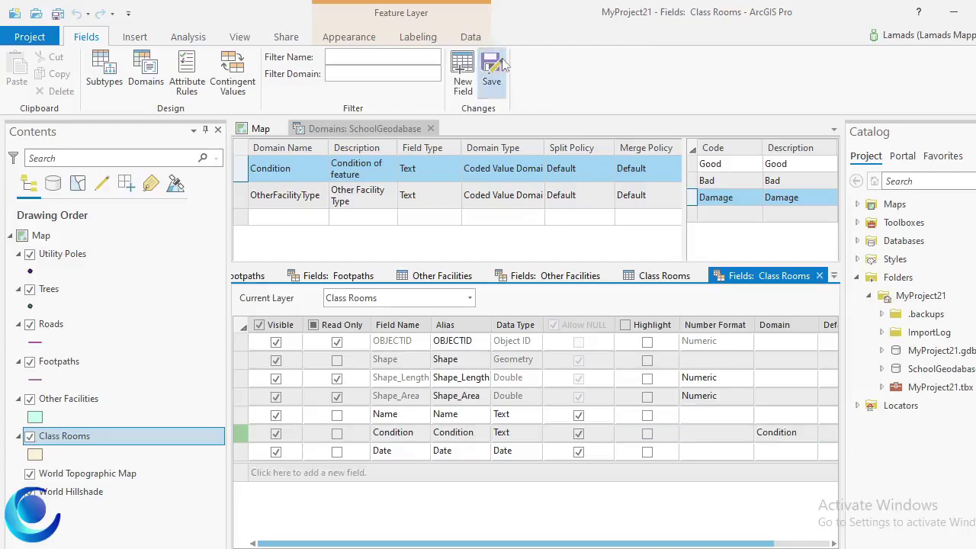